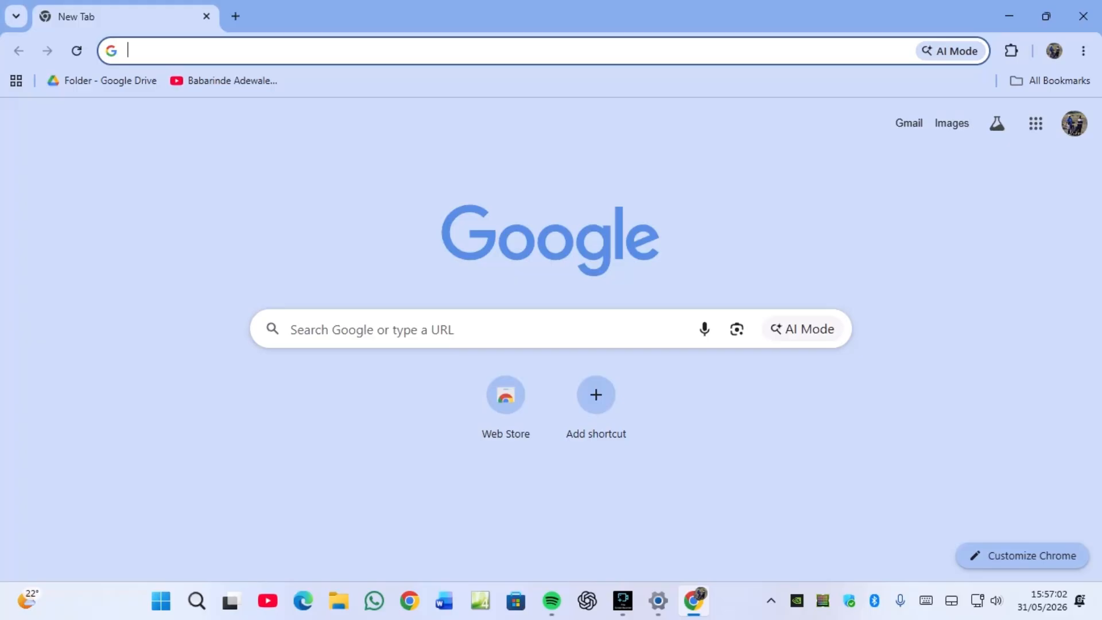
- Open Google Meet from the apps grid, decline its notifications, and show the New meeting options
{"action": "left_click", "coordinate": [1036, 123]}
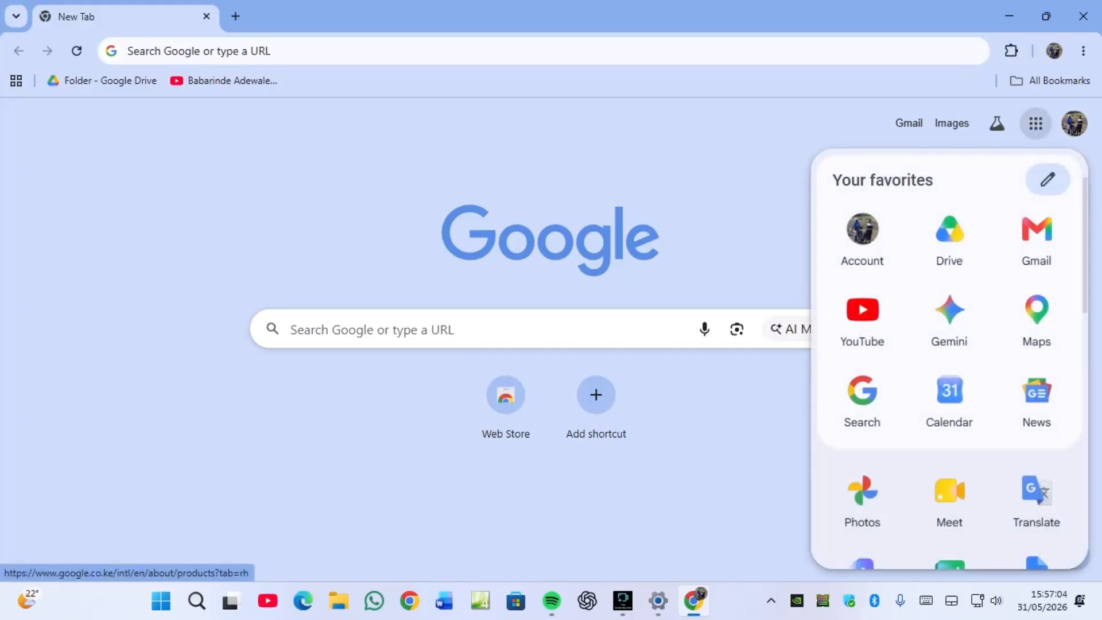
{"action": "scroll", "coordinate": [949, 401], "scroll_direction": "down", "scroll_amount": 2}
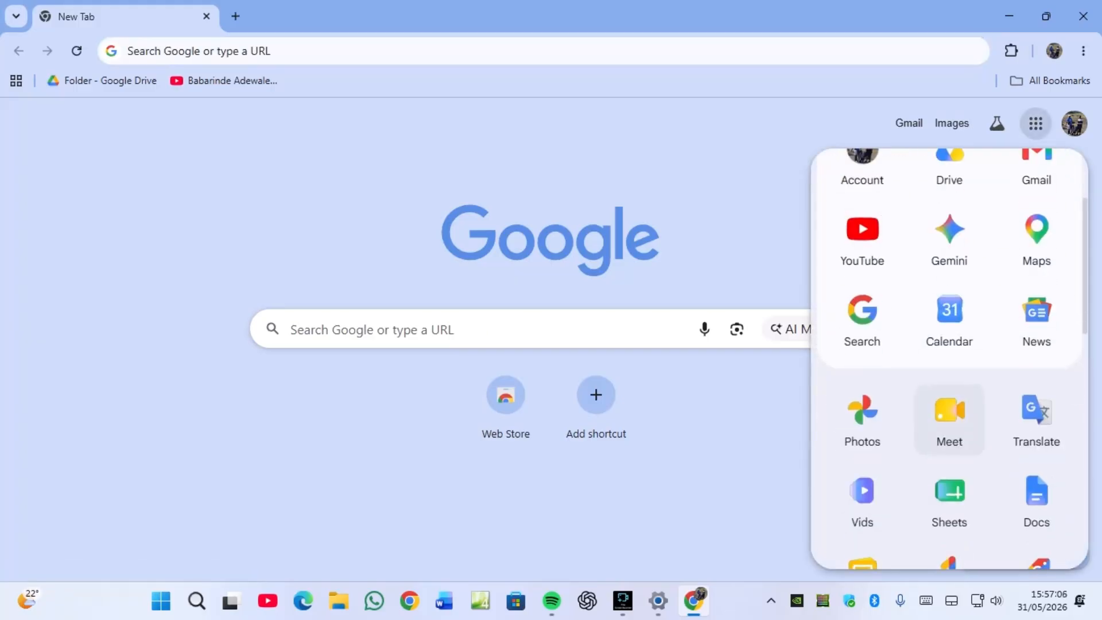
{"action": "left_click", "coordinate": [949, 418]}
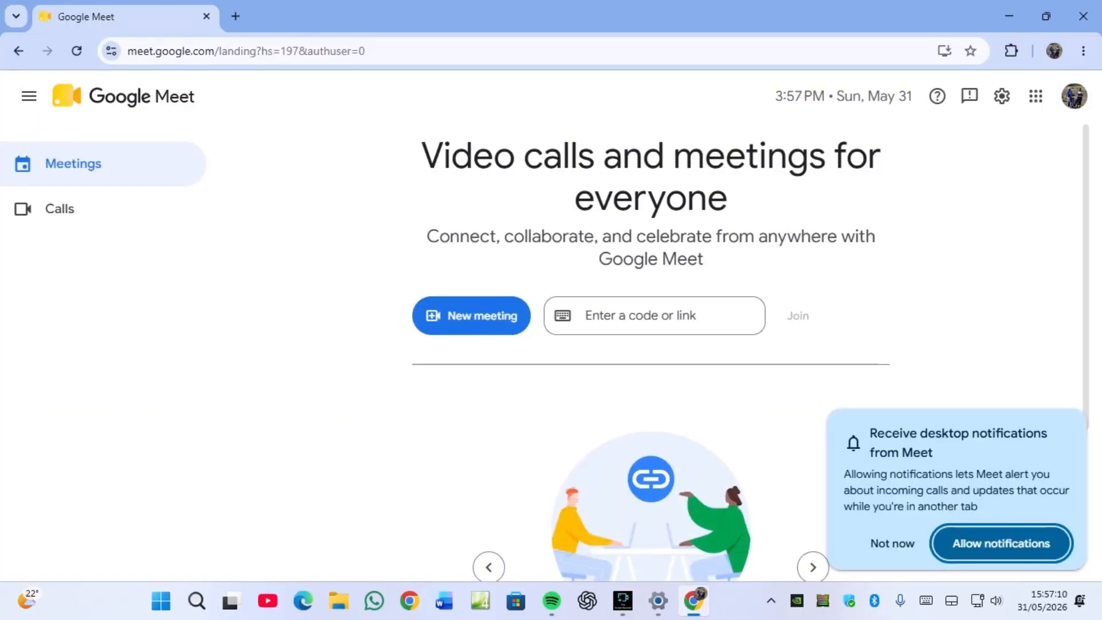
{"action": "left_click", "coordinate": [892, 543]}
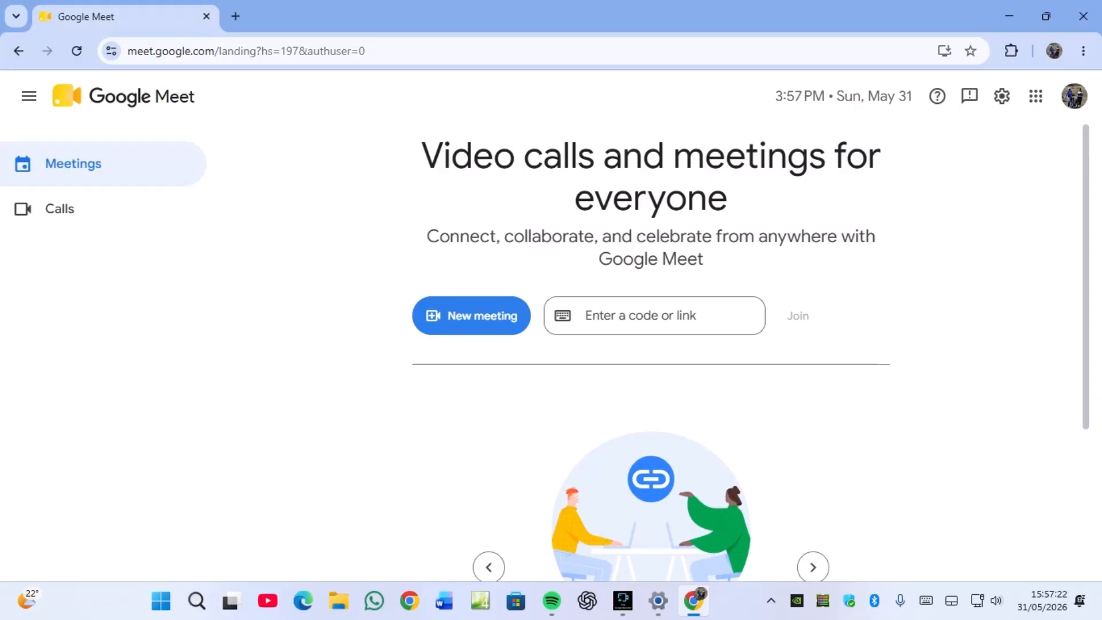
{"action": "left_click", "coordinate": [471, 315]}
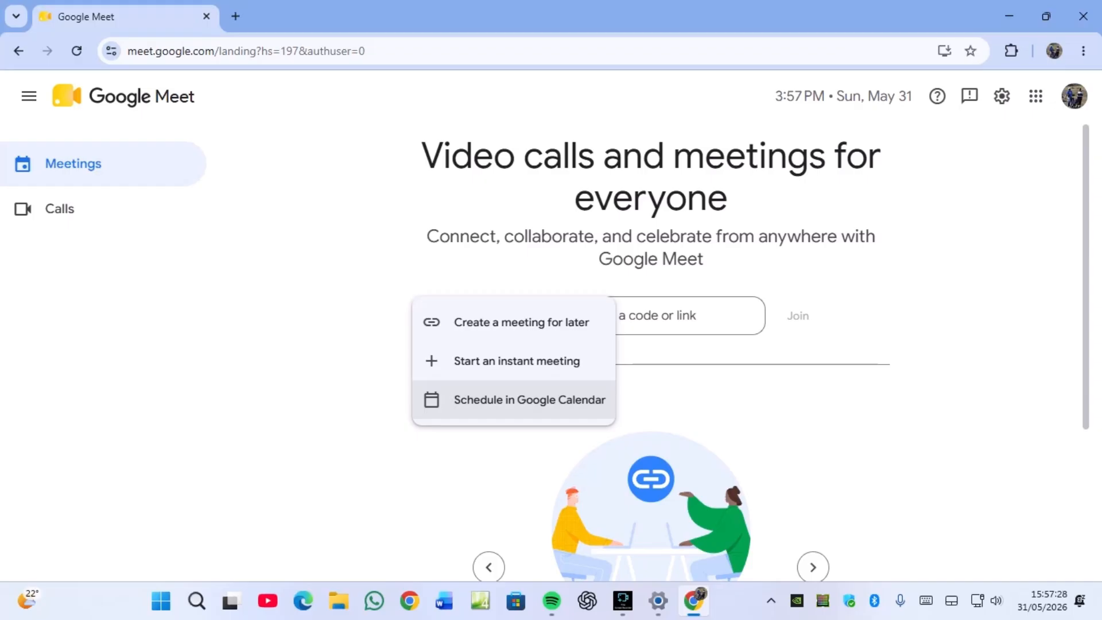
- Schedule the meeting in Google Calendar and title the event 'Canvas Training'
{"action": "left_click", "coordinate": [530, 399]}
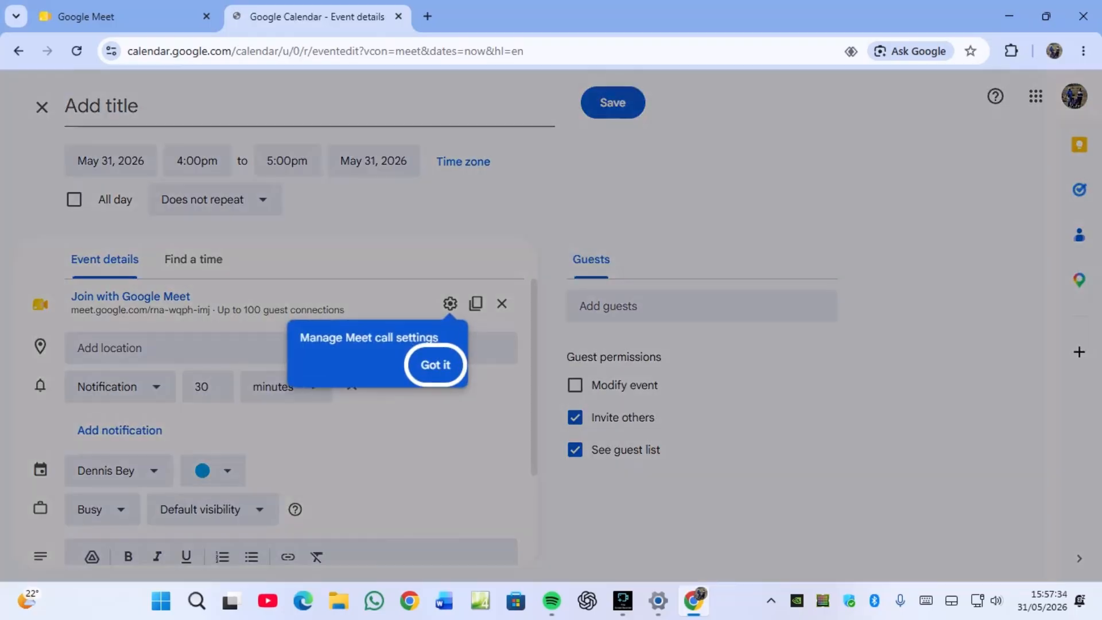
{"action": "left_click", "coordinate": [435, 365]}
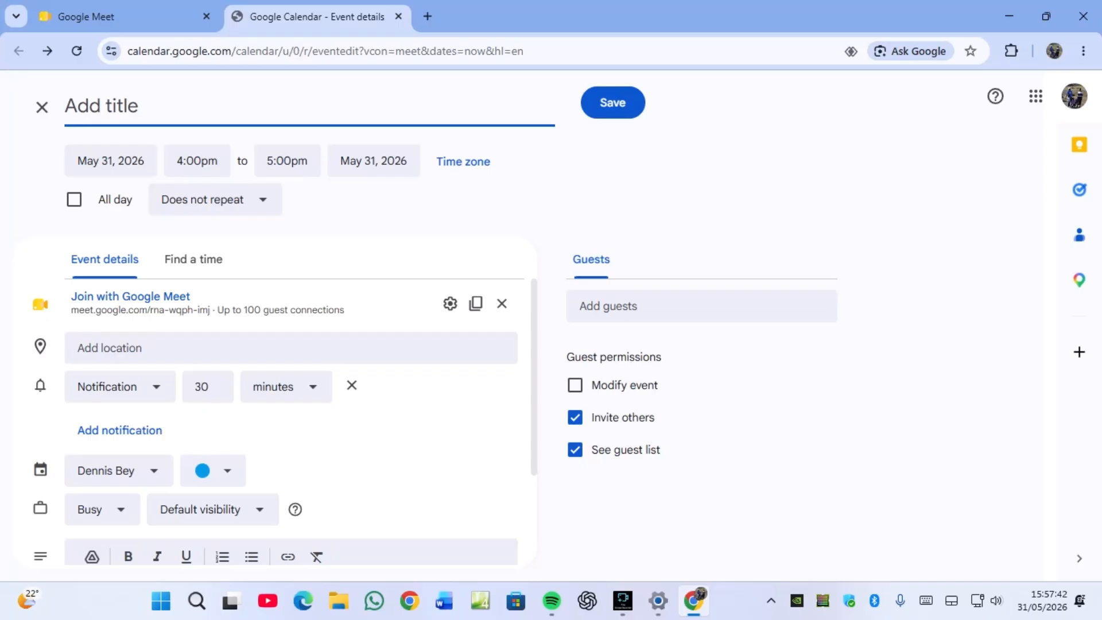
{"action": "type", "text": "Can"}
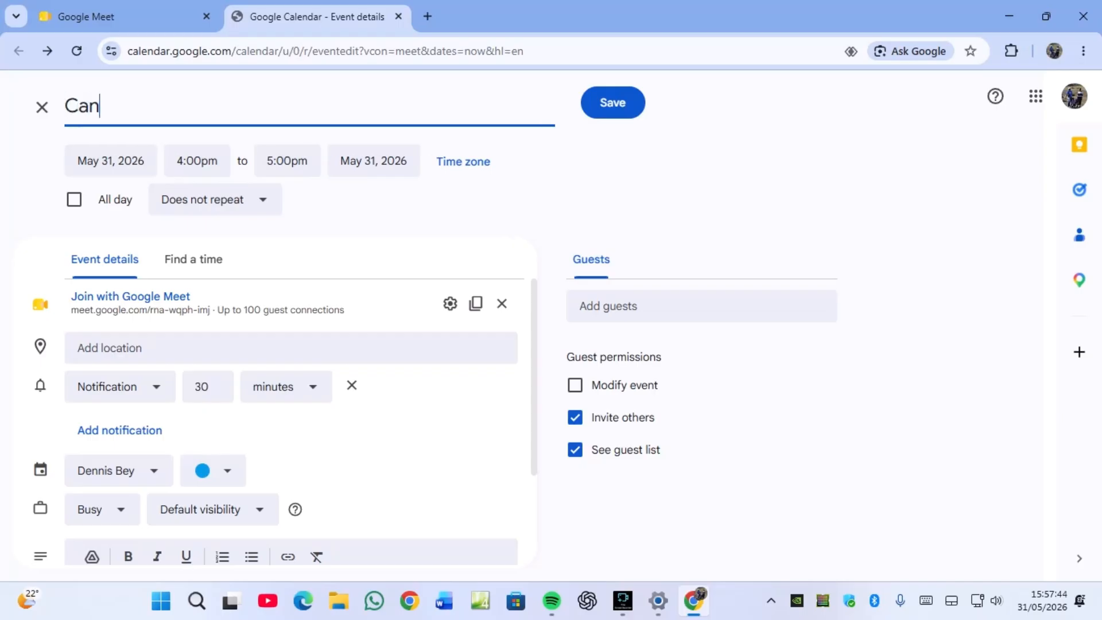
{"action": "type", "text": "vas Training"}
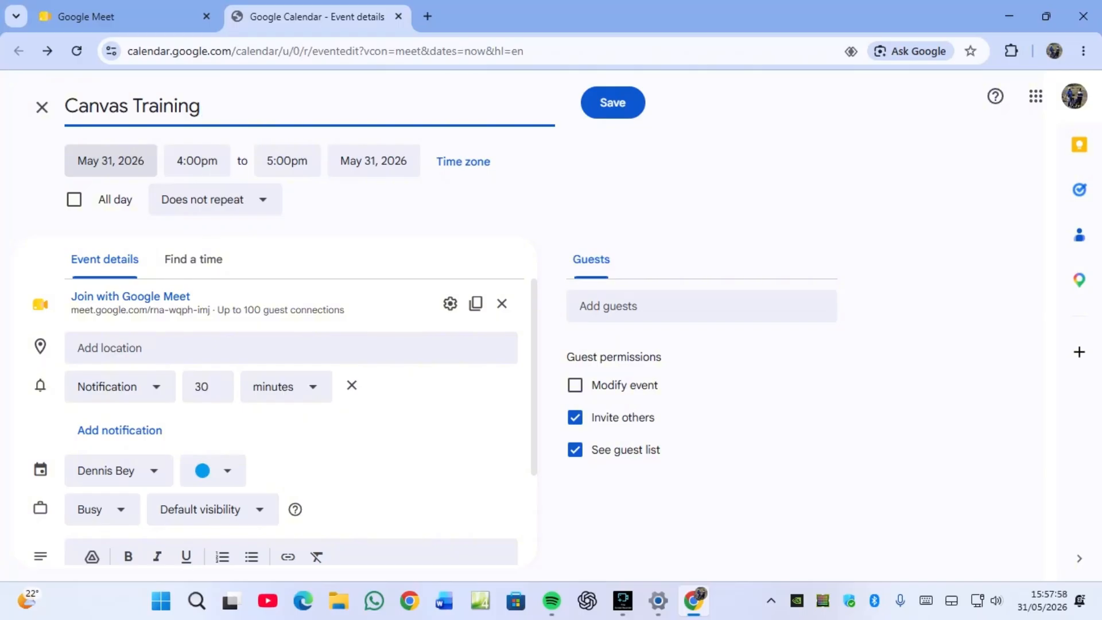
{"action": "key", "text": "Tab"}
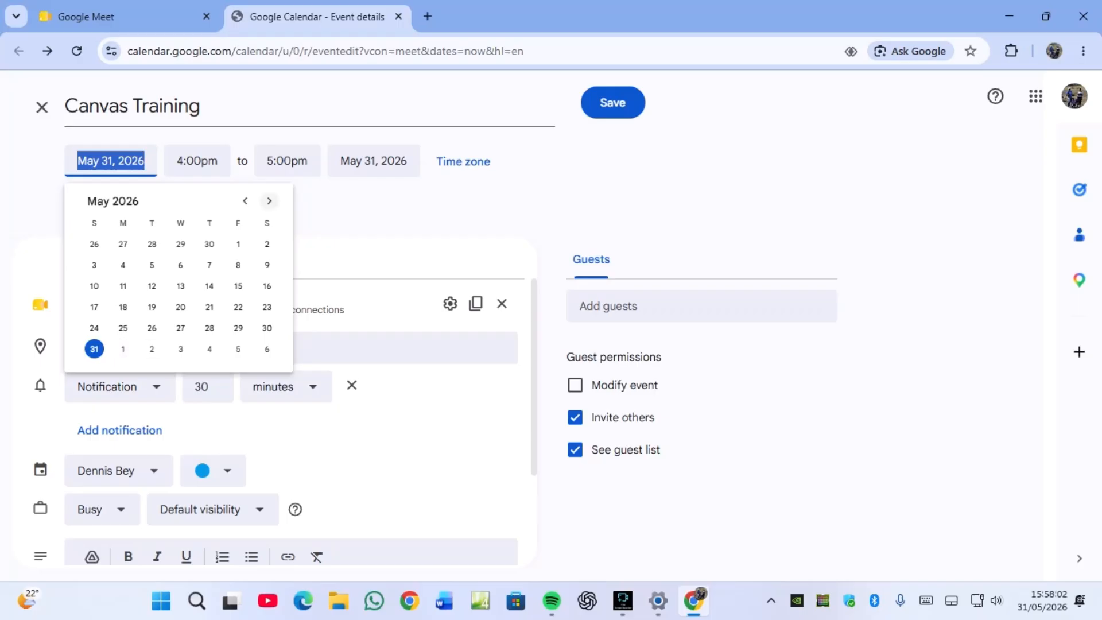
- Move the Canvas Training event to June 2, 2026, 11:00am–12:00pm
{"action": "left_click", "coordinate": [269, 201]}
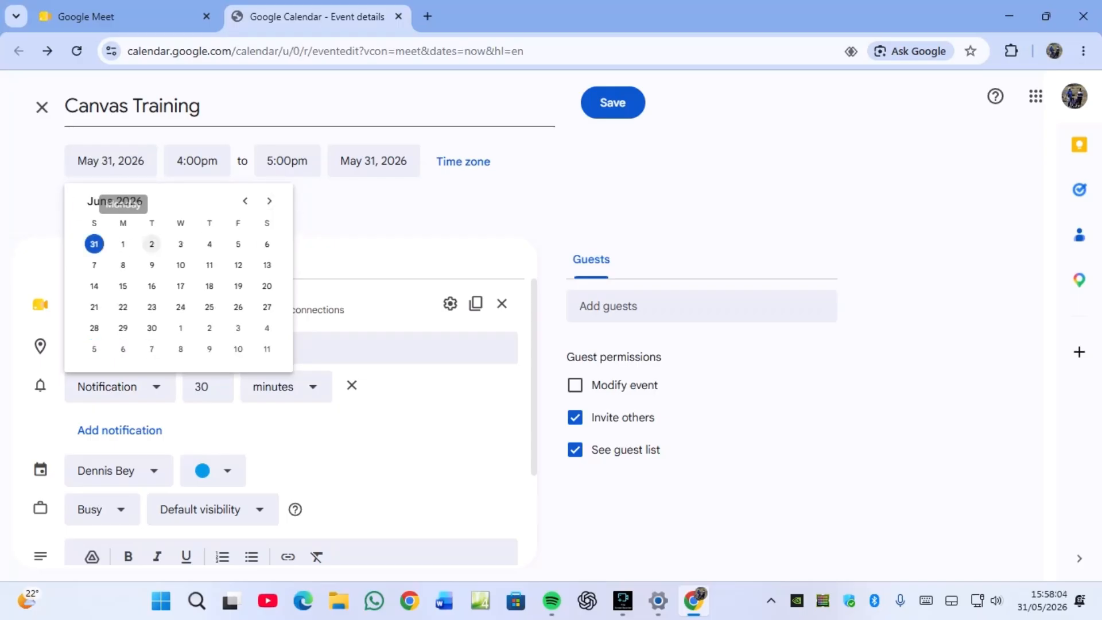
{"action": "left_click", "coordinate": [152, 244]}
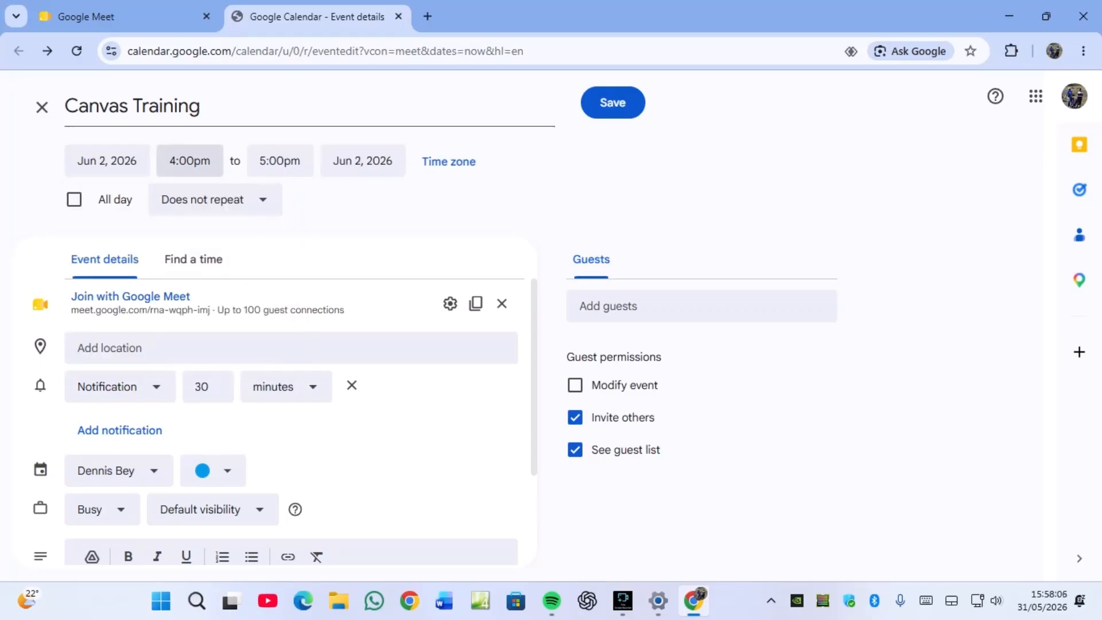
{"action": "left_click", "coordinate": [189, 161]}
{"action": "scroll", "coordinate": [230, 273], "scroll_direction": "up", "scroll_amount": 2}
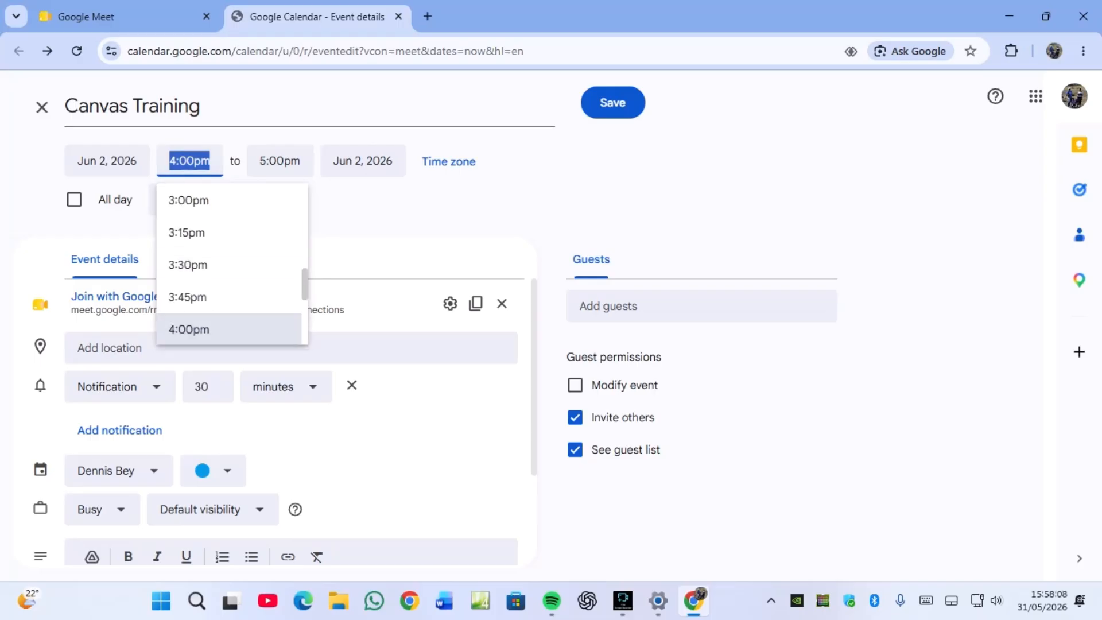
{"action": "scroll", "coordinate": [230, 280], "scroll_direction": "up", "scroll_amount": 6}
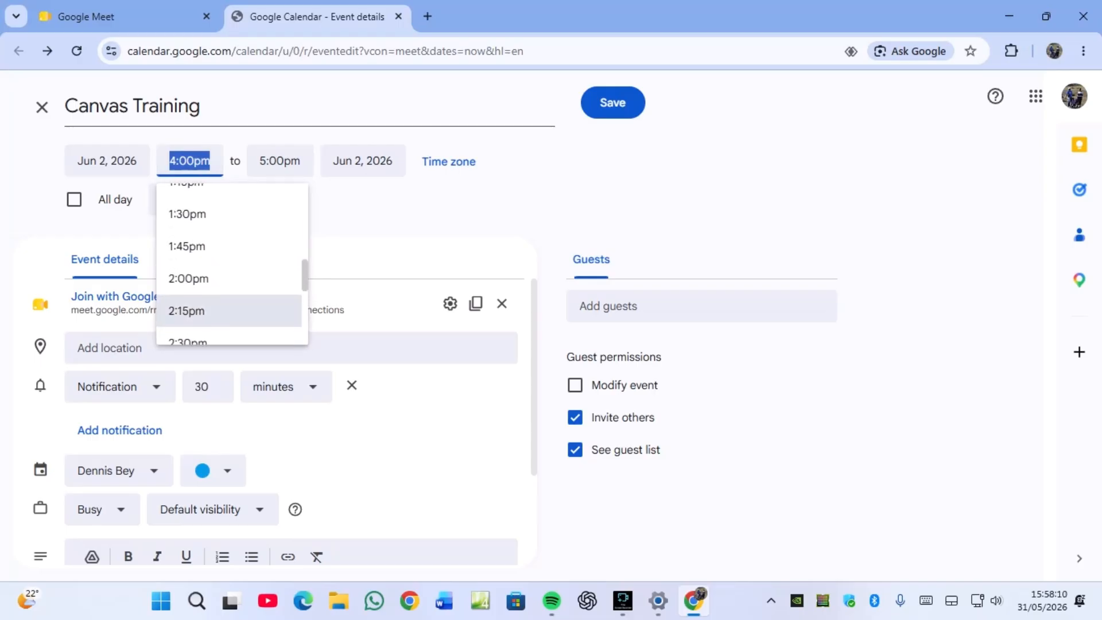
{"action": "scroll", "coordinate": [230, 264], "scroll_direction": "up", "scroll_amount": 3}
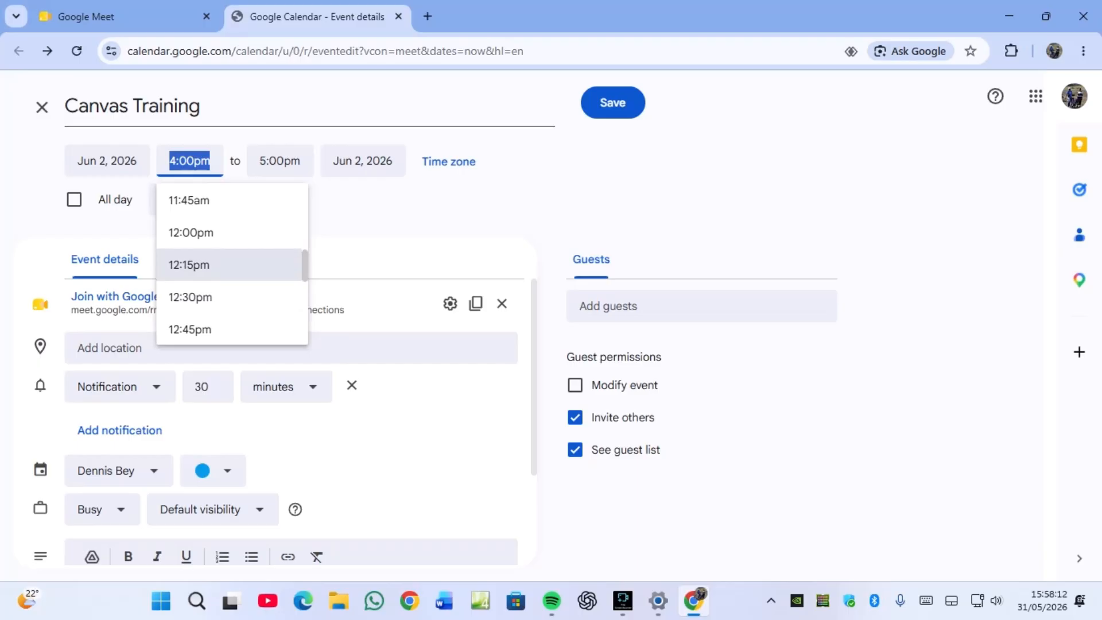
{"action": "scroll", "coordinate": [230, 263], "scroll_direction": "up", "scroll_amount": 1}
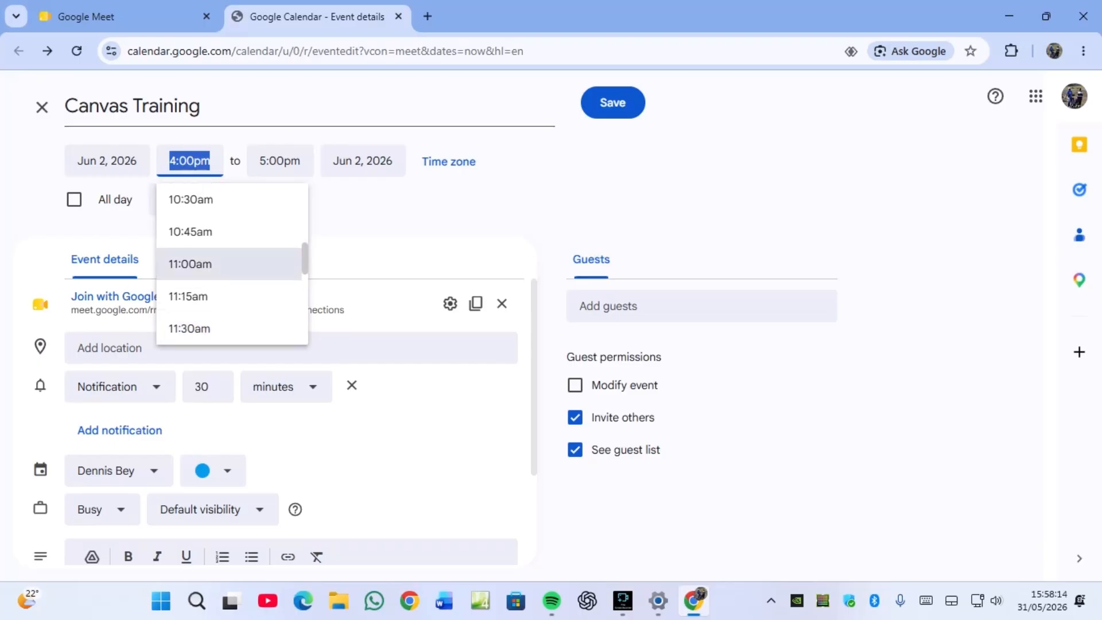
{"action": "left_click", "coordinate": [229, 264]}
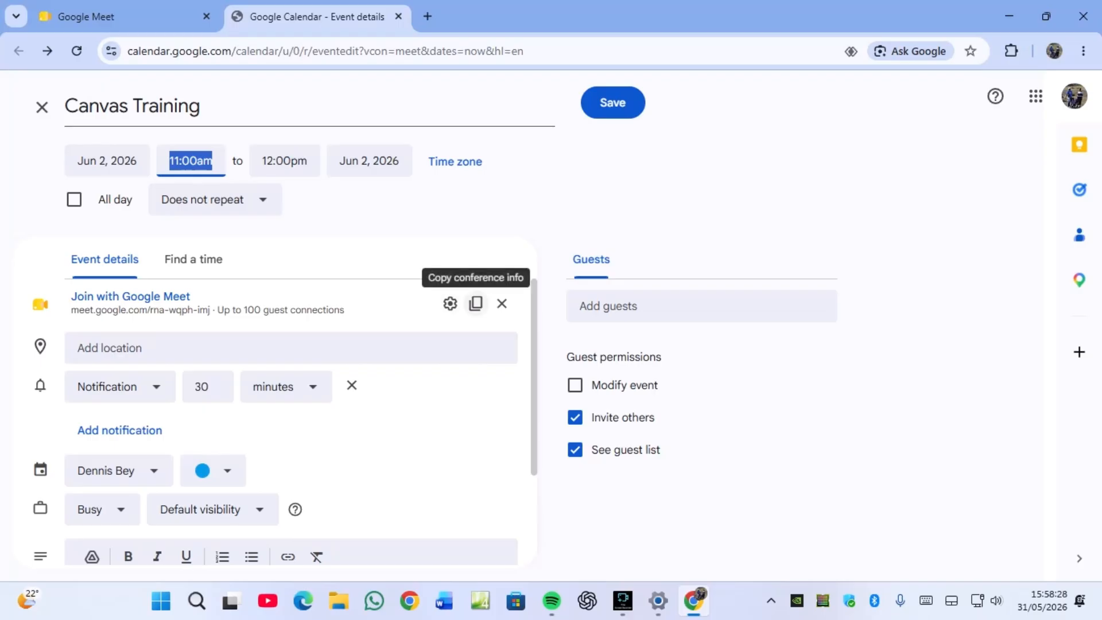
{"action": "scroll", "coordinate": [212, 368], "scroll_direction": "down", "scroll_amount": 3}
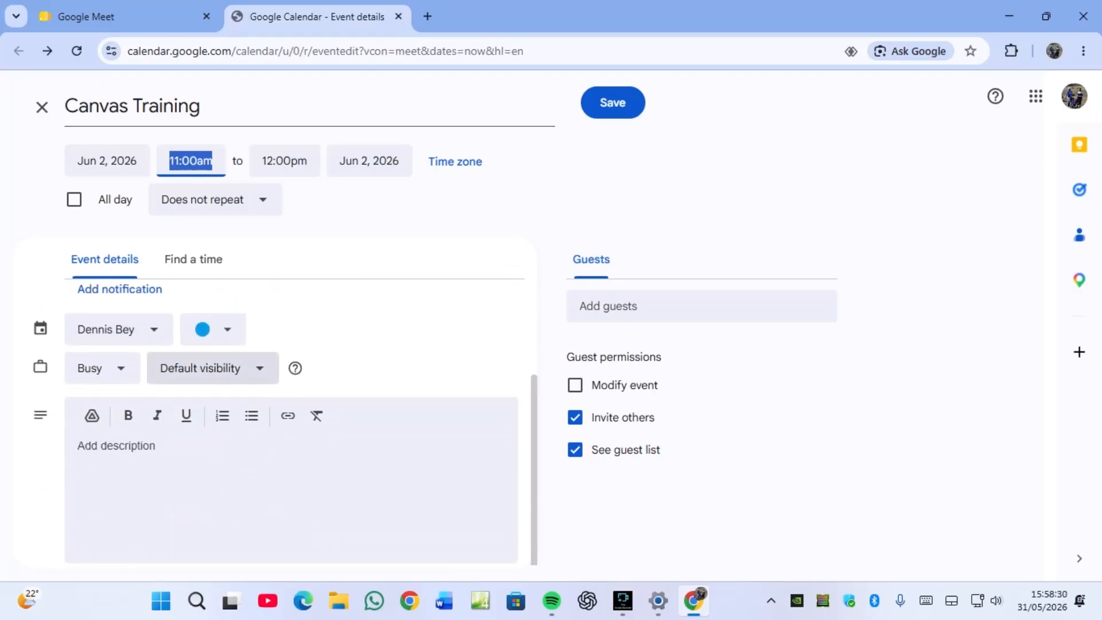
{"action": "scroll", "coordinate": [213, 367], "scroll_direction": "up", "scroll_amount": 3}
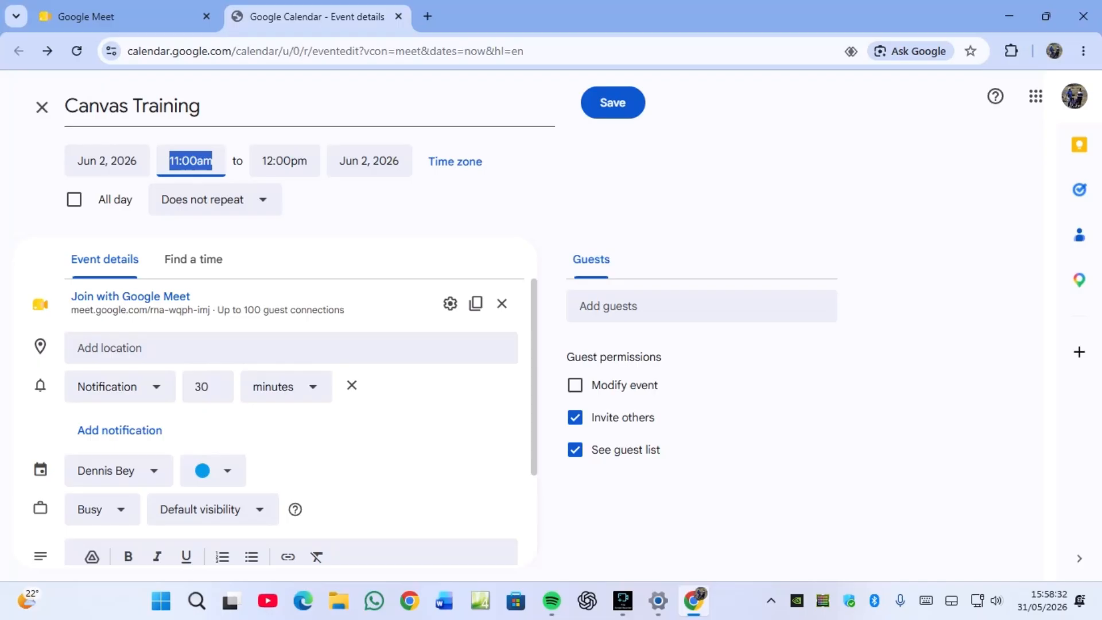
- Save the Canvas Training event, copy its Meet joining info, and open a new tab
{"action": "left_click", "coordinate": [613, 103]}
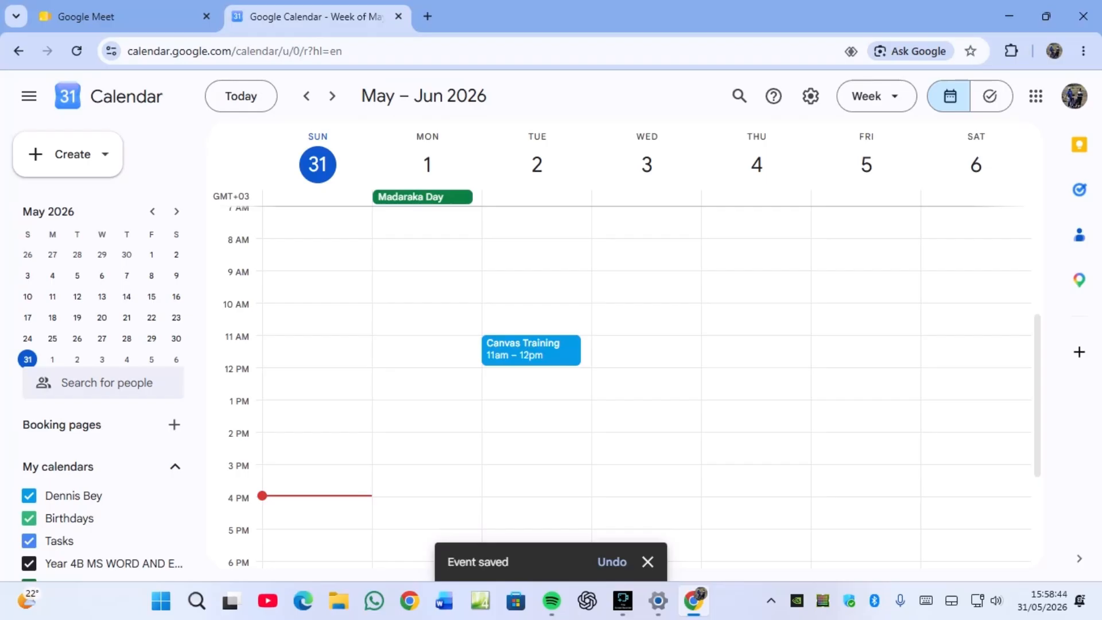
{"action": "left_click", "coordinate": [531, 350]}
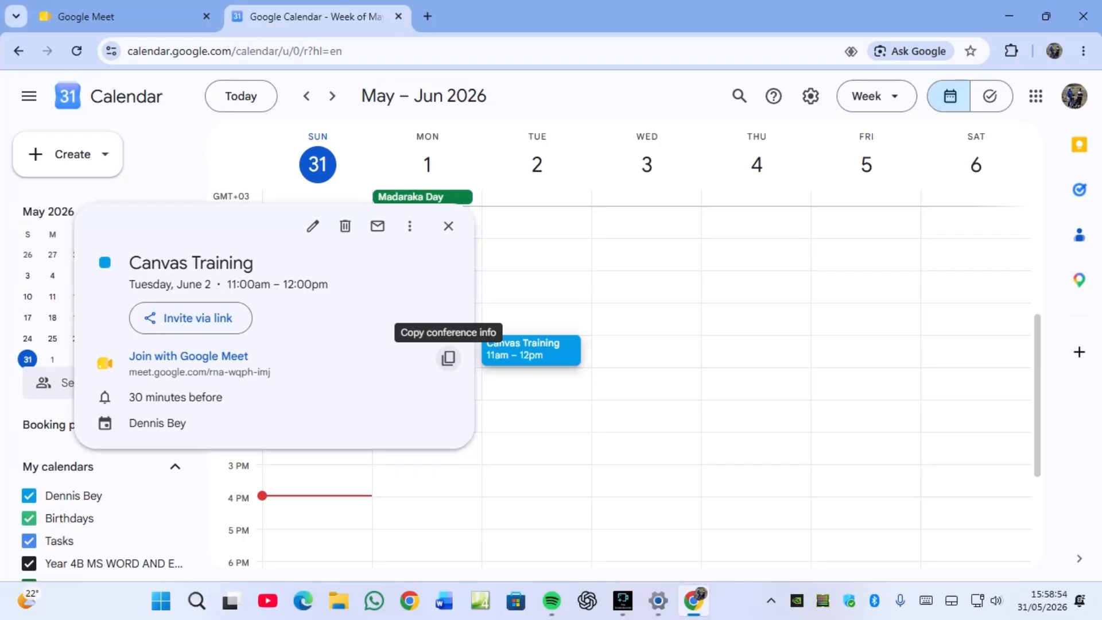
{"action": "left_click", "coordinate": [448, 358]}
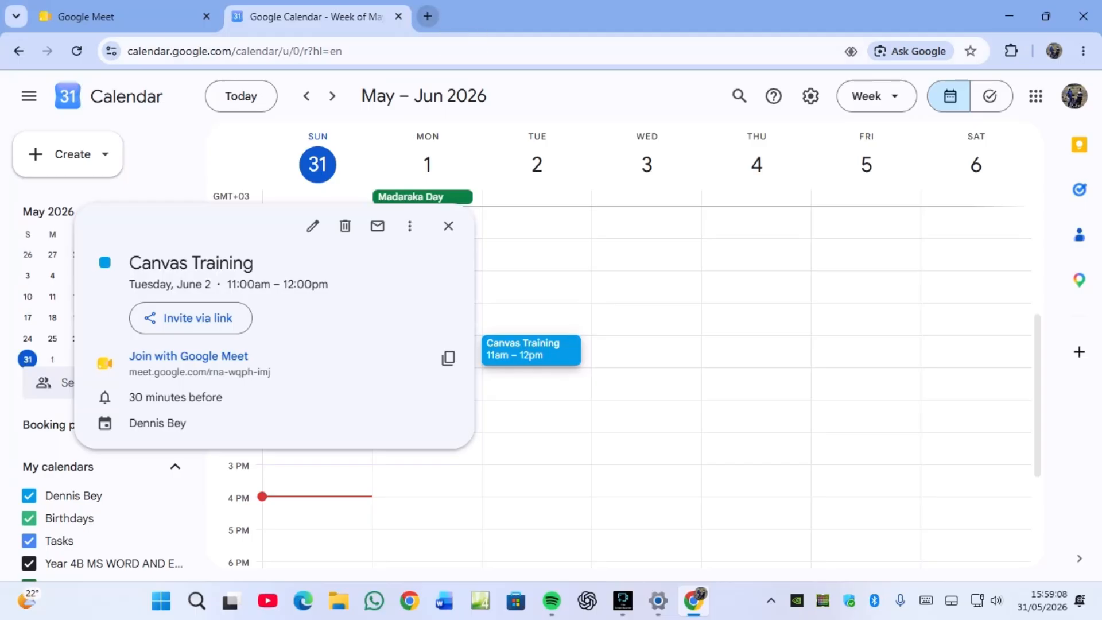
{"action": "left_click", "coordinate": [427, 16]}
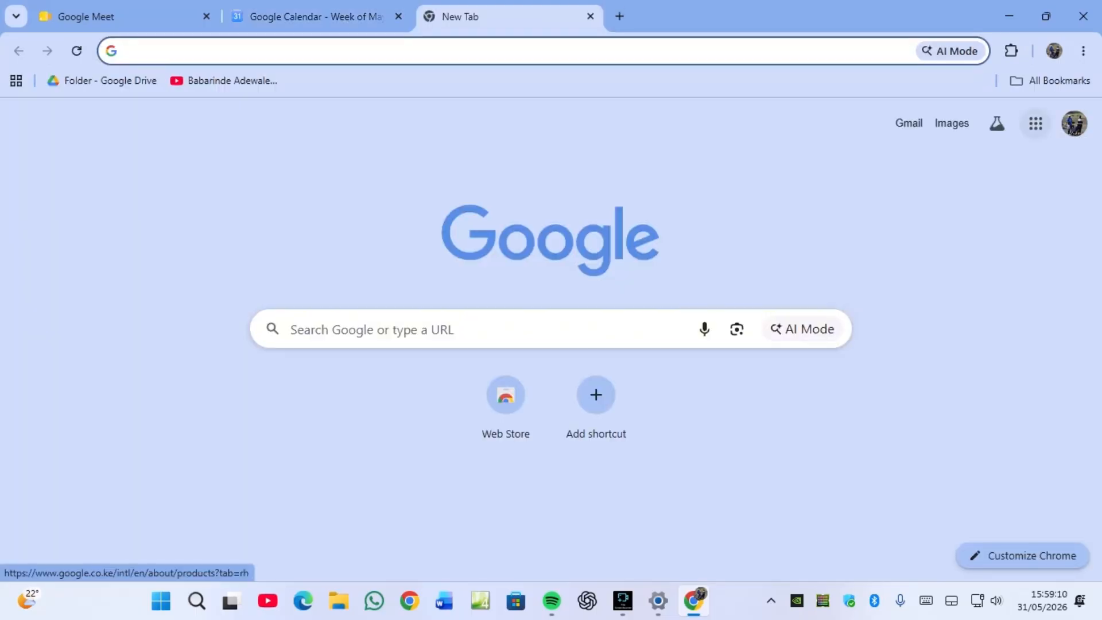
- Open Google Contacts from the Google apps grid in the new tab
{"action": "left_click", "coordinate": [1036, 123]}
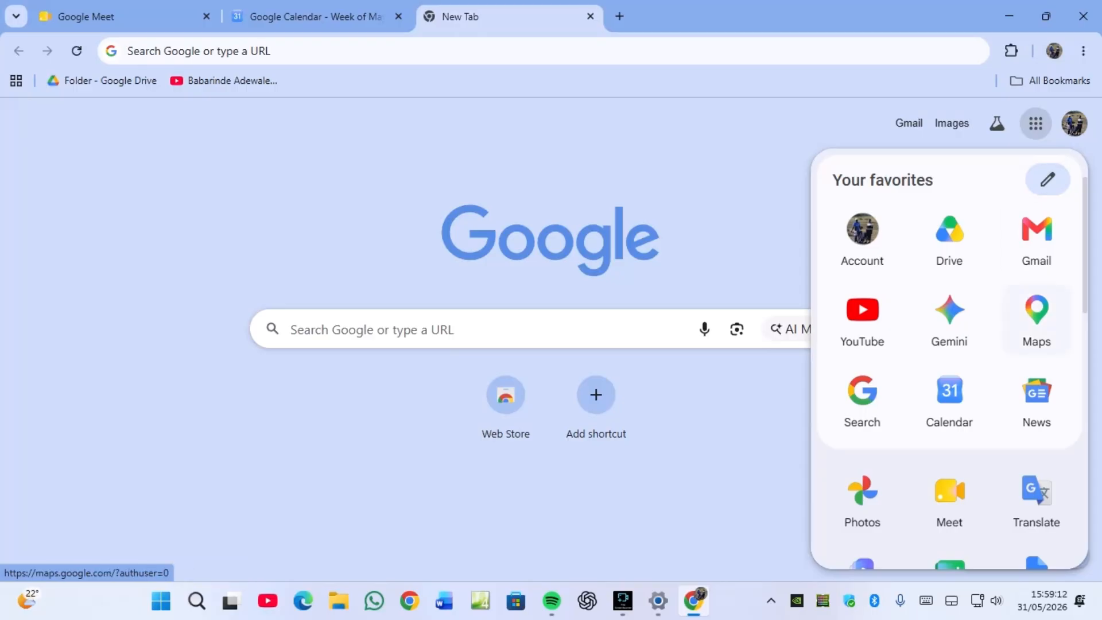
{"action": "scroll", "coordinate": [1036, 258], "scroll_direction": "down", "scroll_amount": 4}
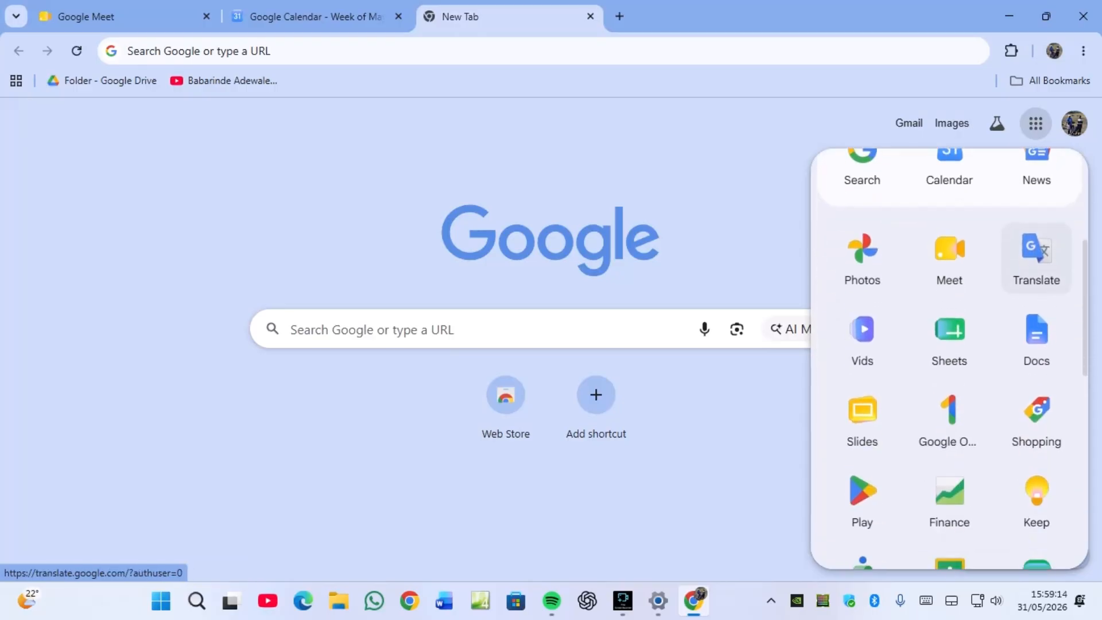
{"action": "scroll", "coordinate": [1036, 258], "scroll_direction": "down", "scroll_amount": 5}
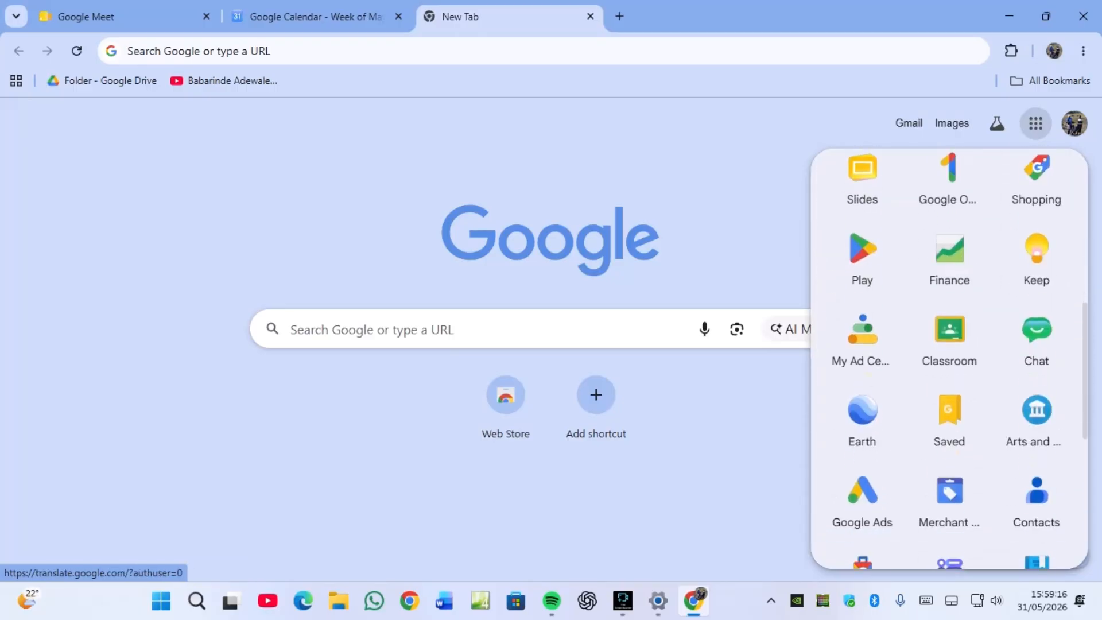
{"action": "scroll", "coordinate": [1036, 419], "scroll_direction": "down", "scroll_amount": 1}
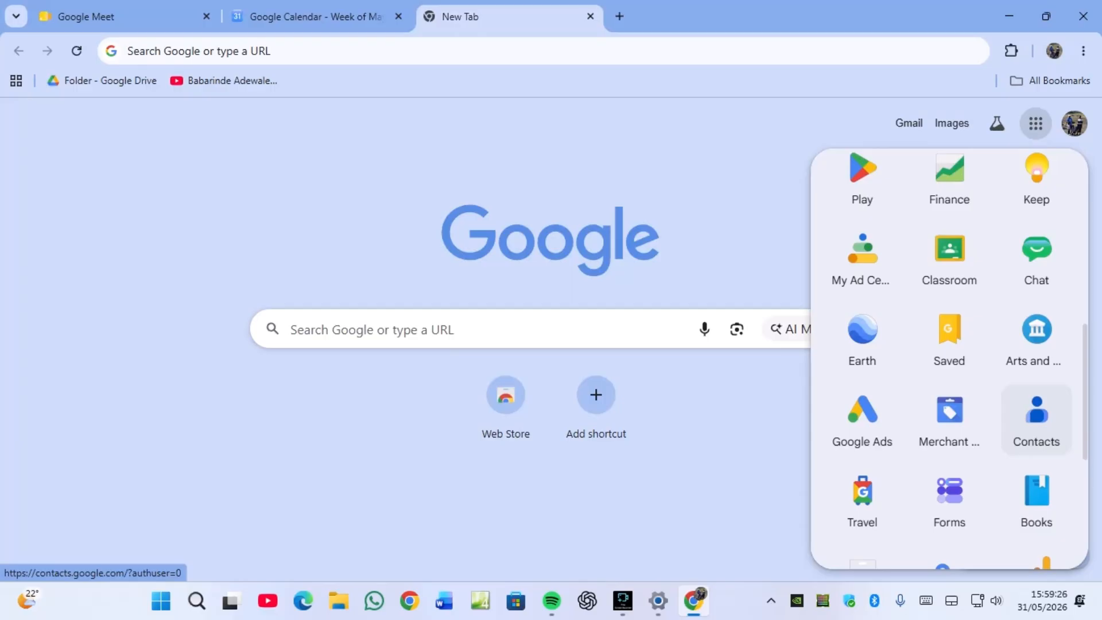
{"action": "left_click", "coordinate": [1035, 419]}
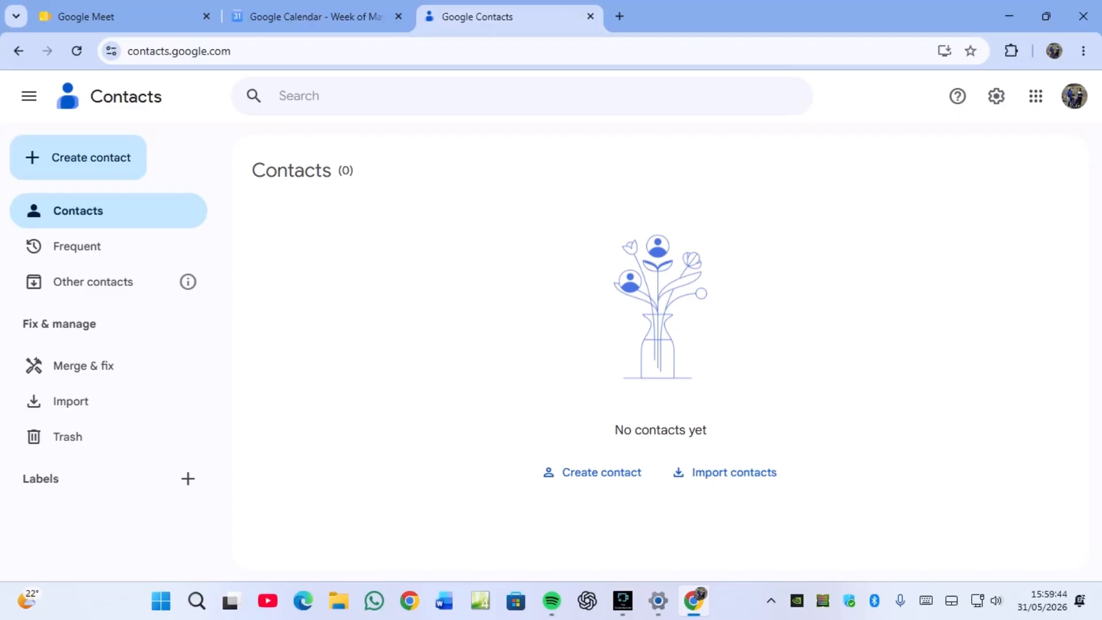
- Start a new contact and enter its first and last name
{"action": "left_click", "coordinate": [86, 157]}
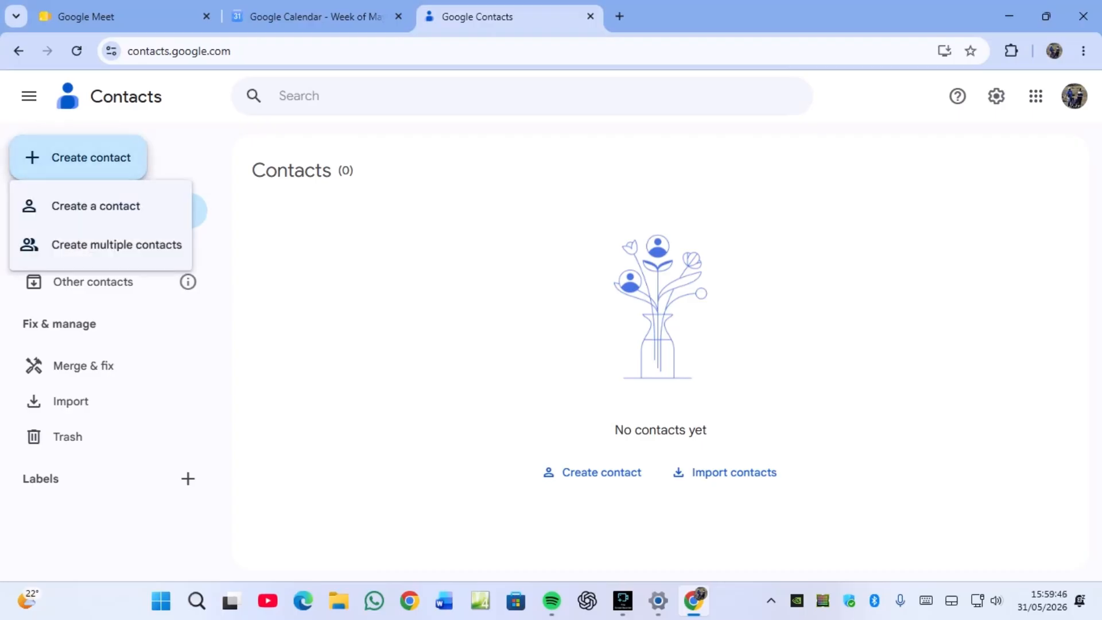
{"action": "left_click", "coordinate": [101, 206]}
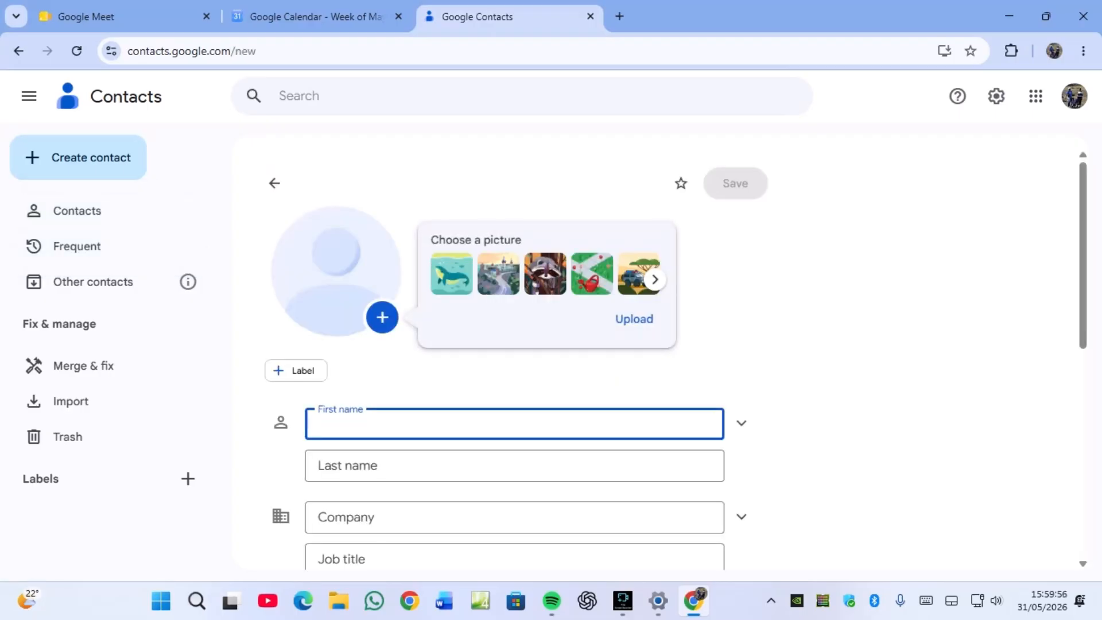
{"action": "type", "text": "A"}
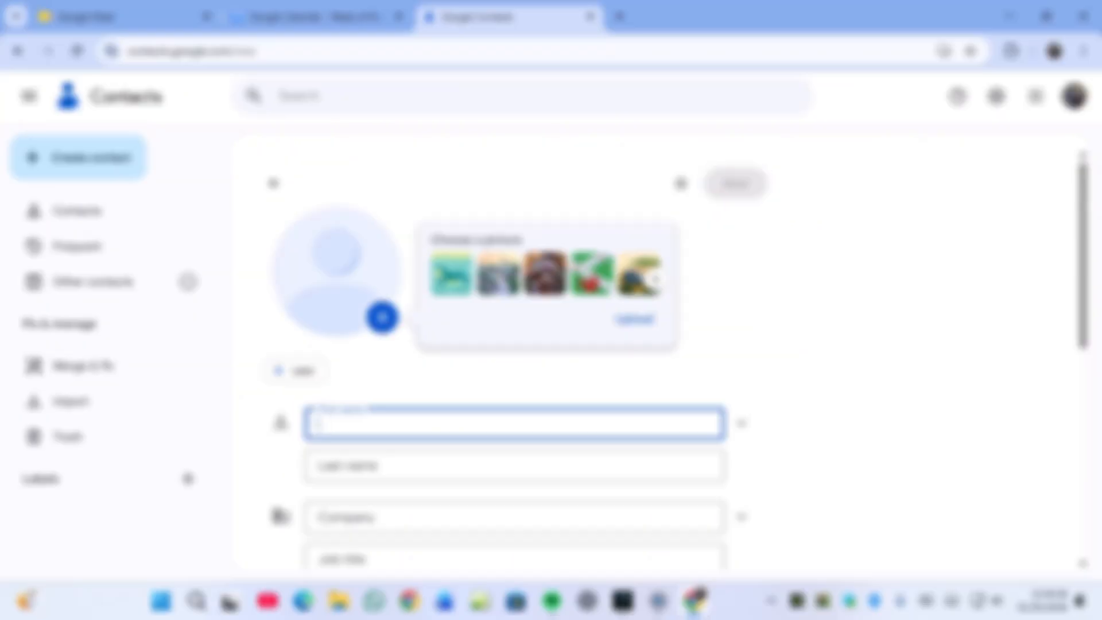
{"action": "type", "text": "Monkey"}
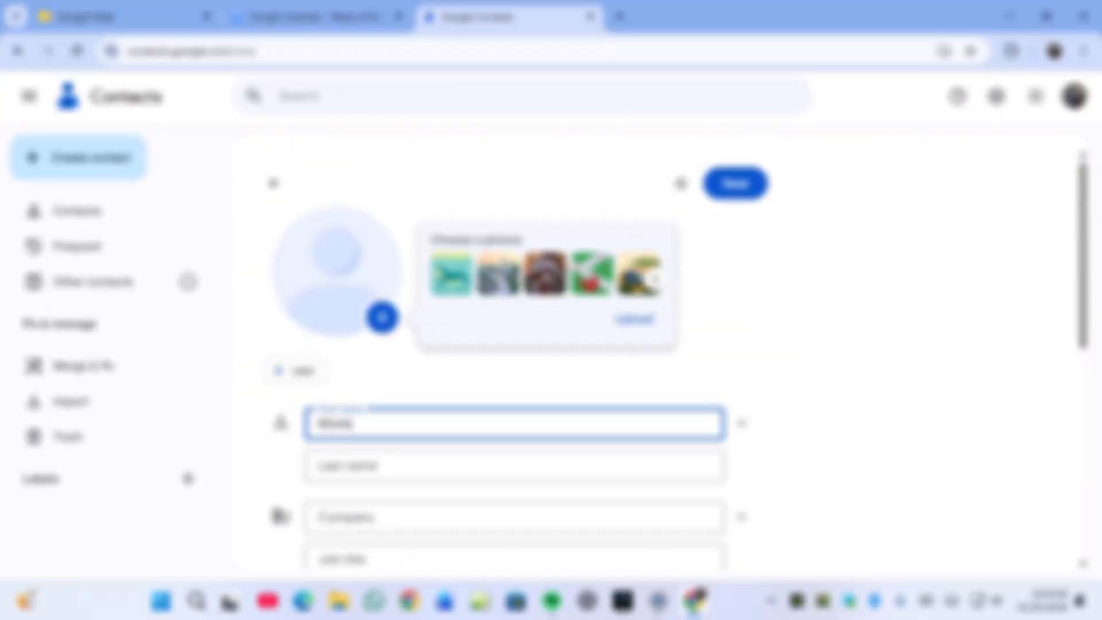
{"action": "key", "text": "Tab"}
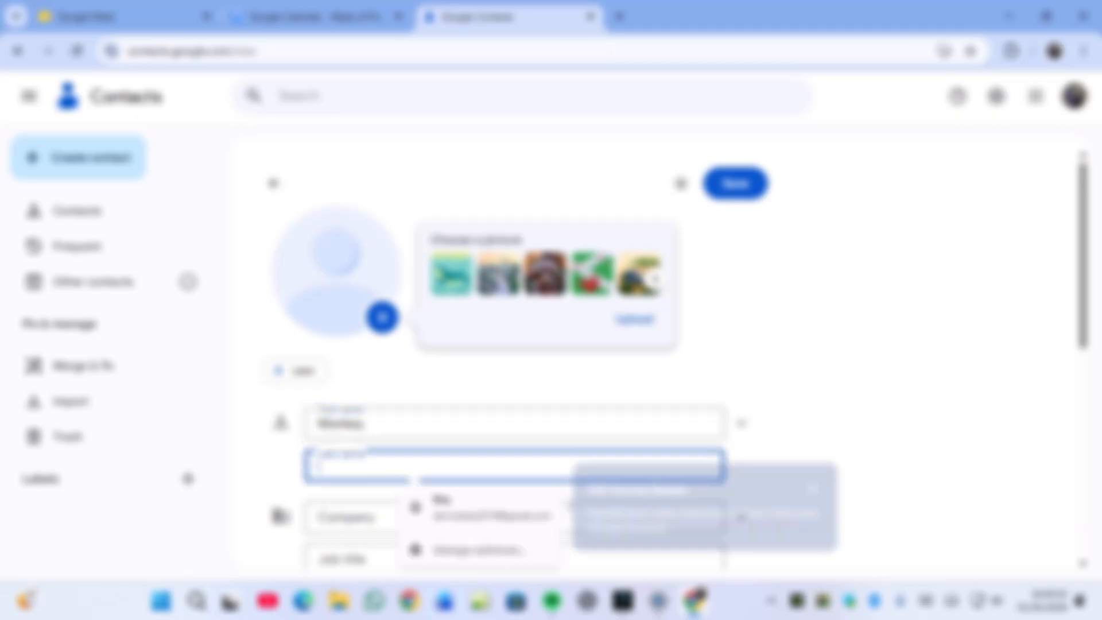
{"action": "type", "text": "Bu"}
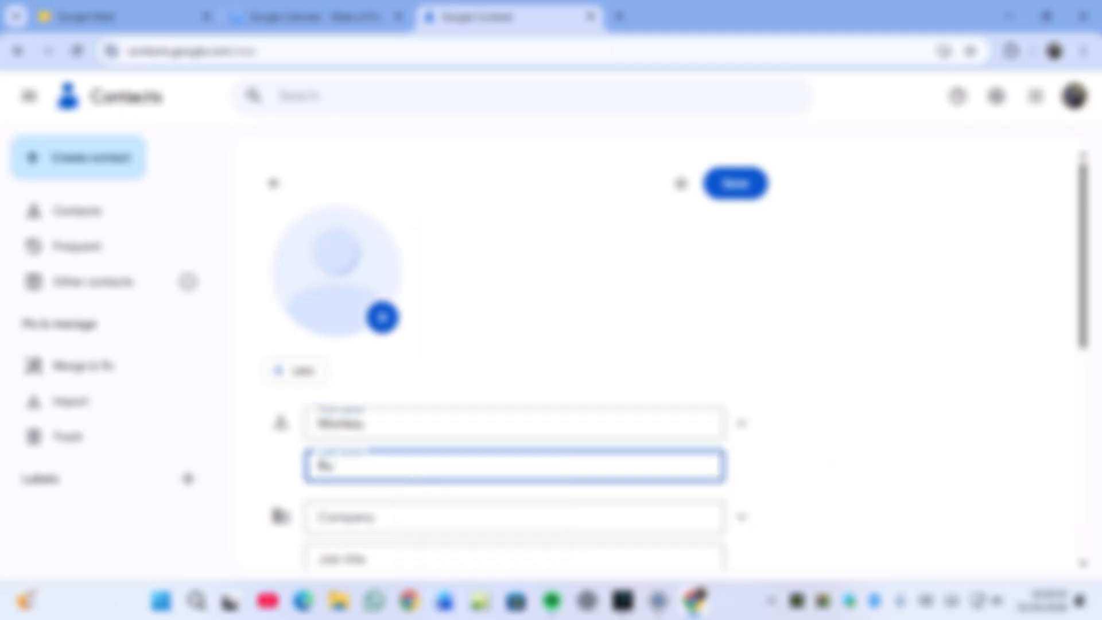
{"action": "type", "text": "nnyss"}
- Fill in the contact's e-mail address and save the contact
{"action": "scroll", "coordinate": [680, 398], "scroll_direction": "down", "scroll_amount": 4}
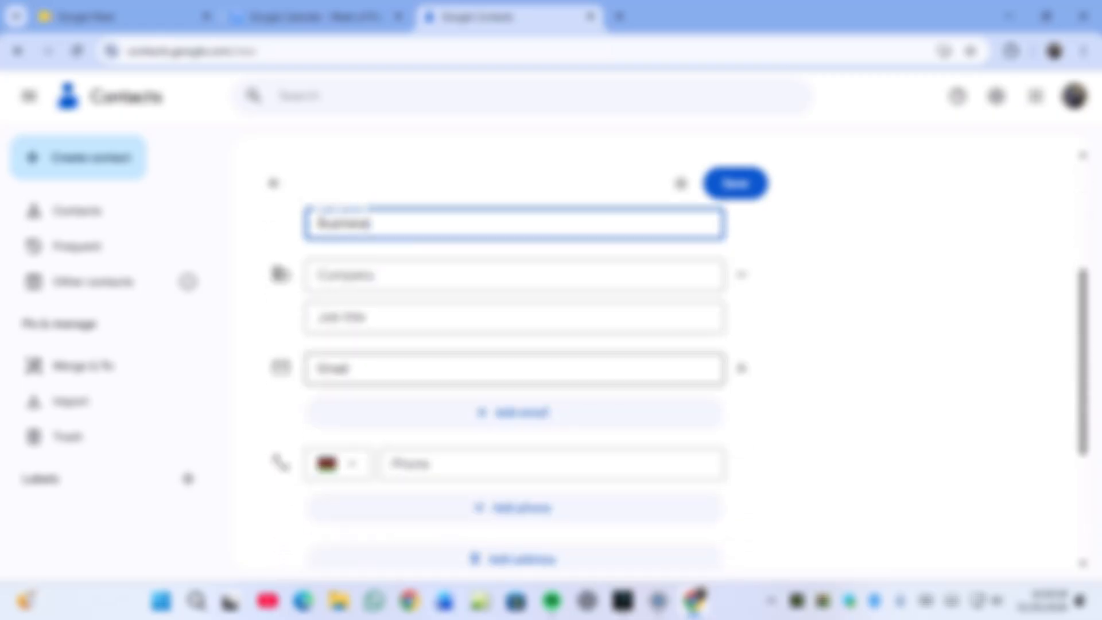
{"action": "left_click", "coordinate": [414, 379]}
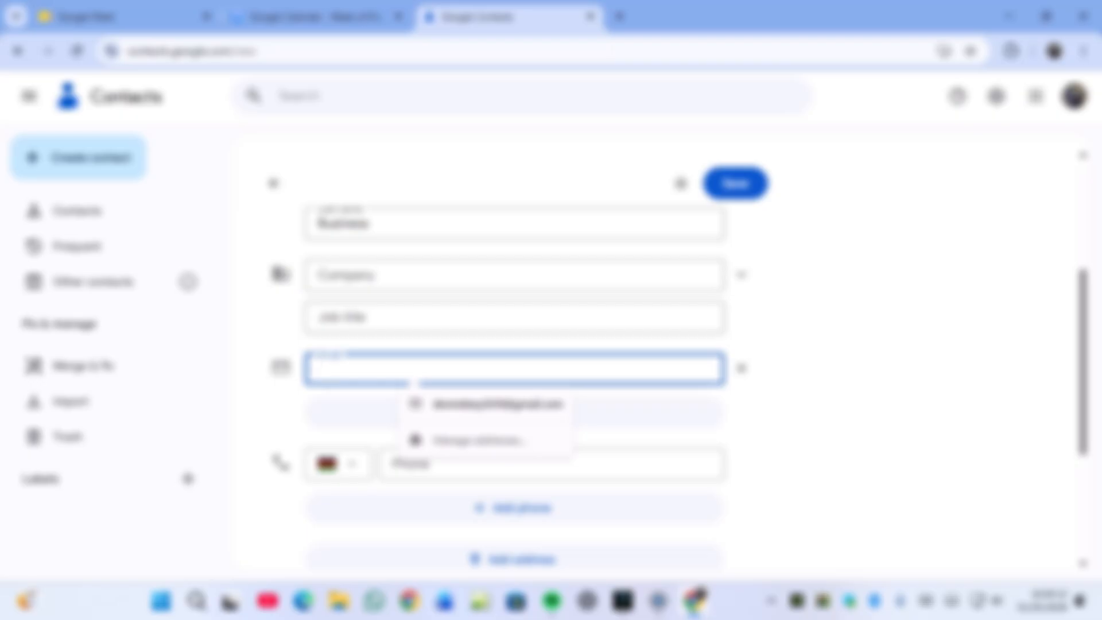
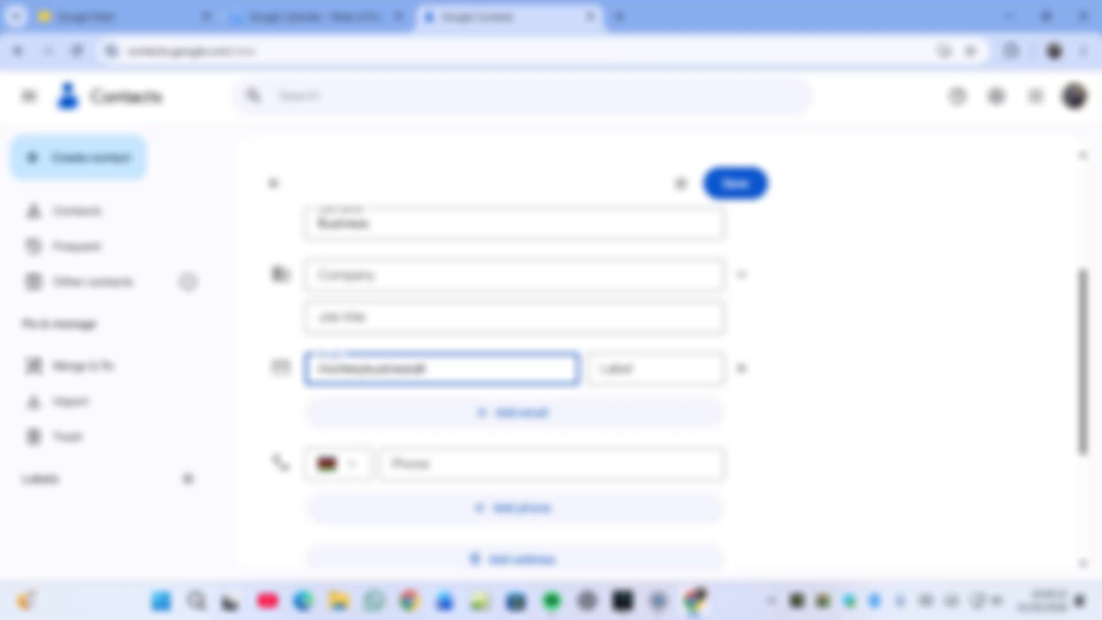
{"action": "type", "text": "om"}
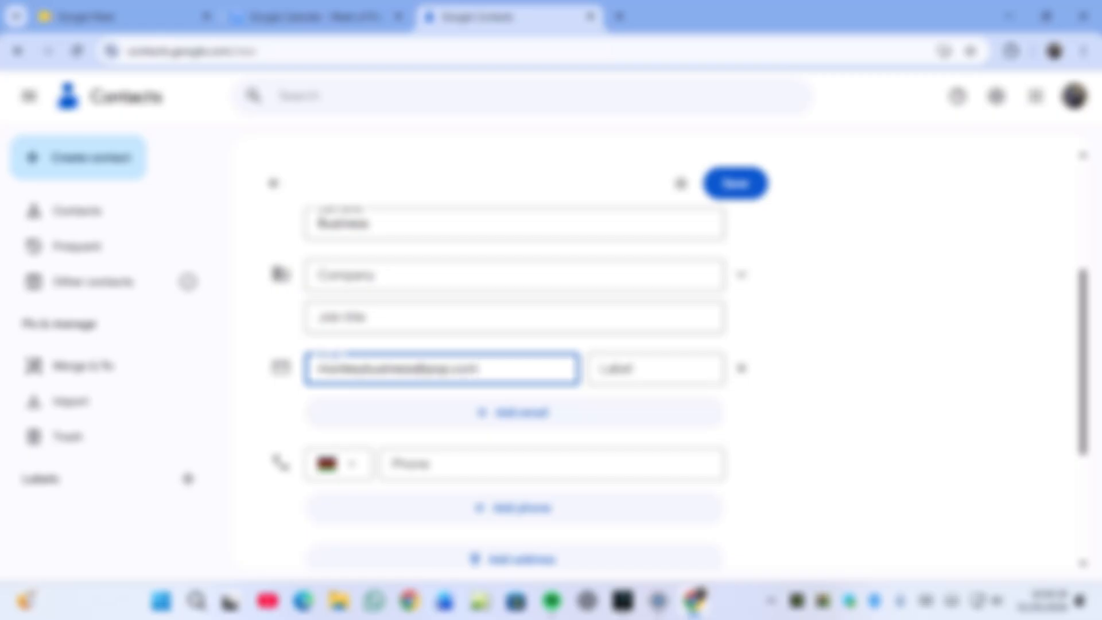
{"action": "left_click", "coordinate": [736, 183]}
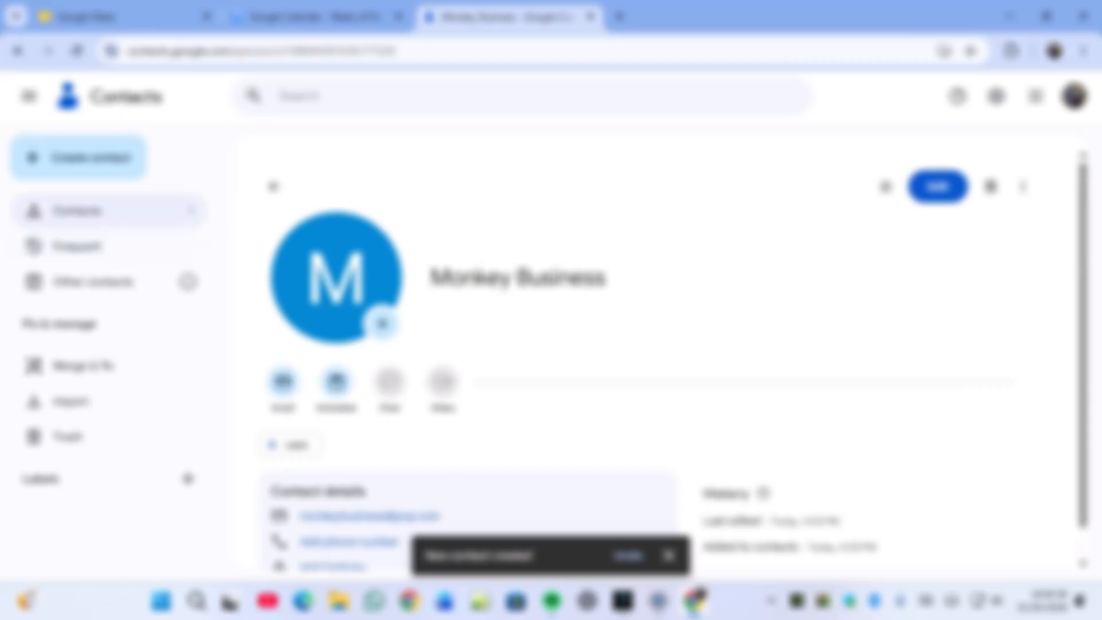
{"action": "left_click", "coordinate": [79, 157]}
- Start a second contact and enter its first and last name
{"action": "left_click", "coordinate": [96, 205]}
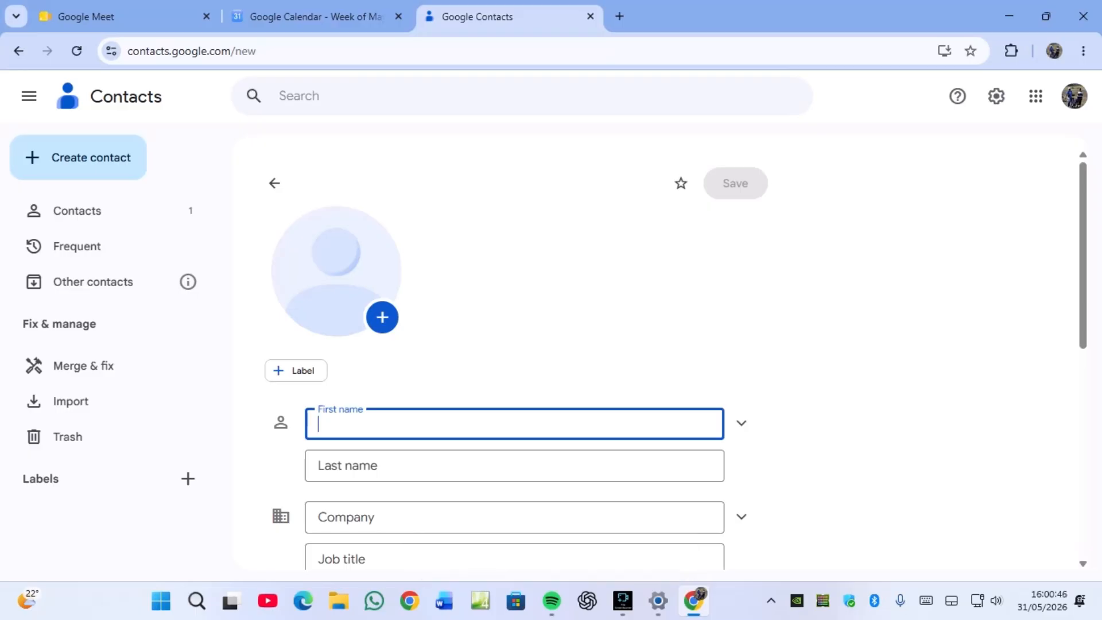
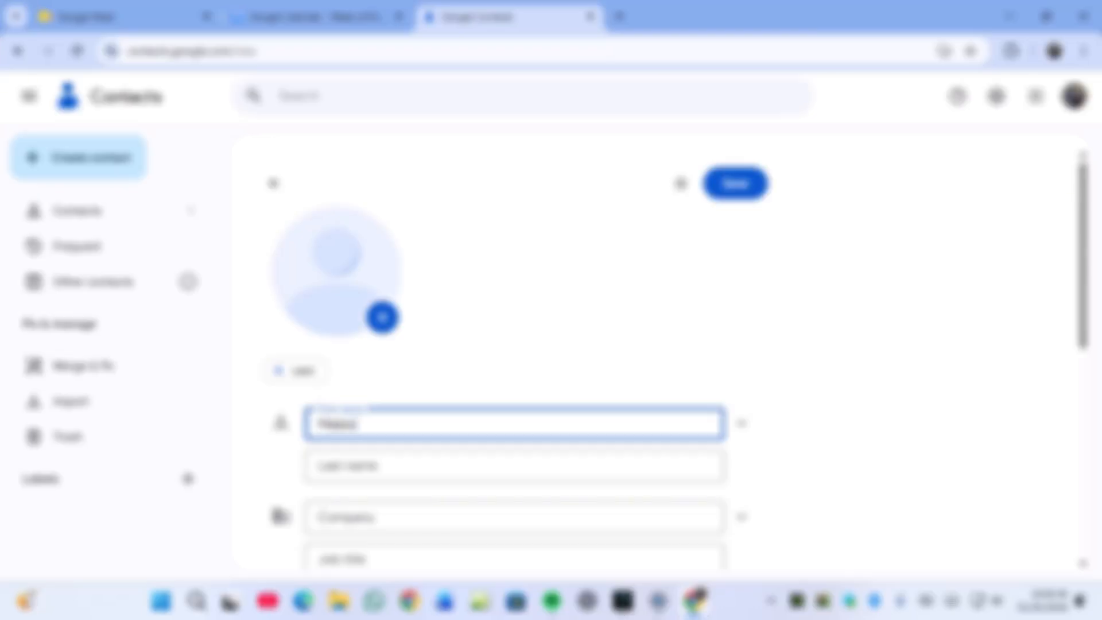
{"action": "key", "text": "Tab"}
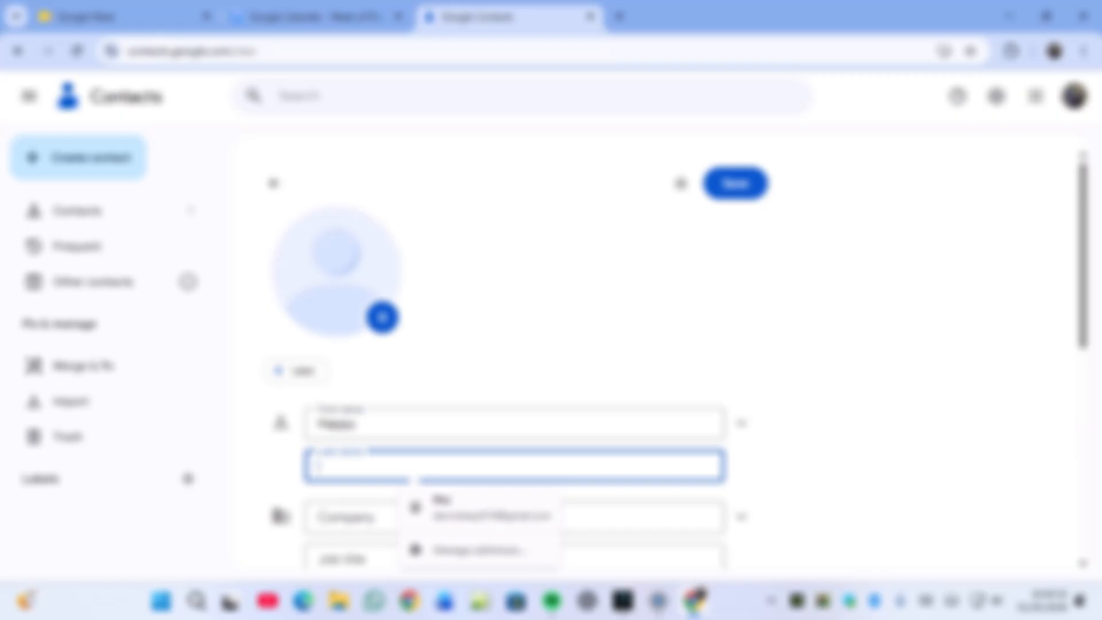
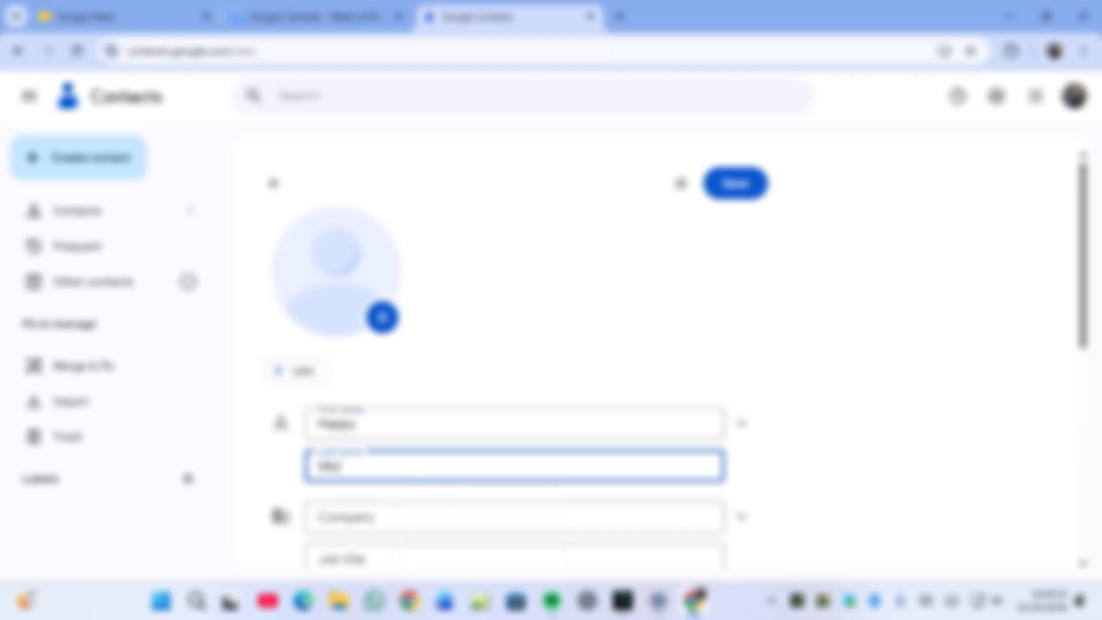
- Add the second contact's e-mail address, save it, and return to the contacts list
{"action": "scroll", "coordinate": [514, 367], "scroll_direction": "down", "scroll_amount": 4}
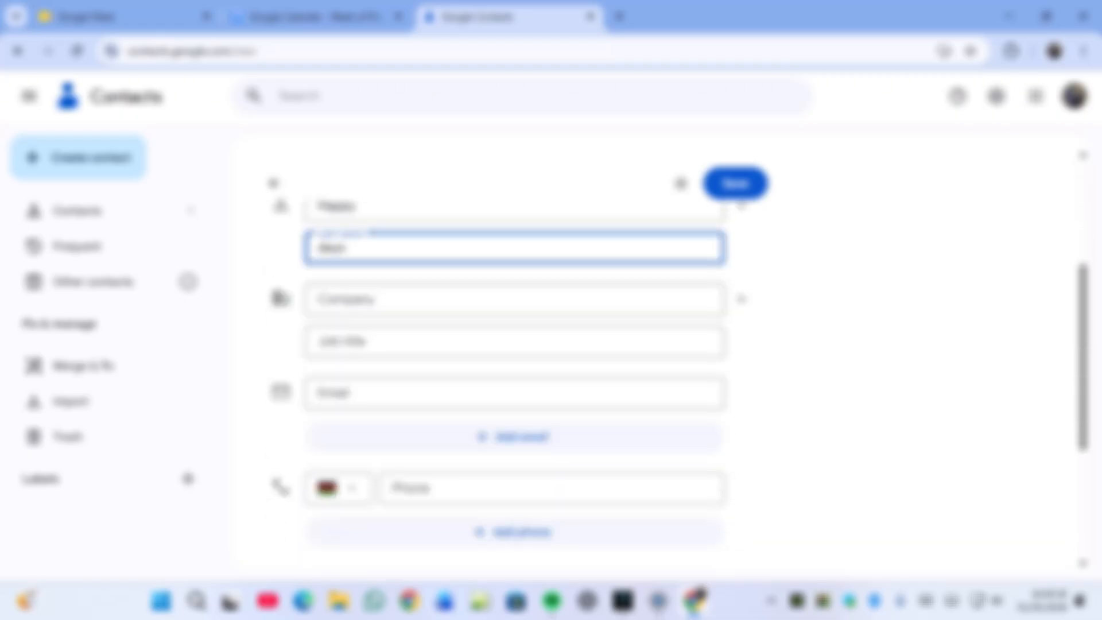
{"action": "left_click", "coordinate": [514, 368]}
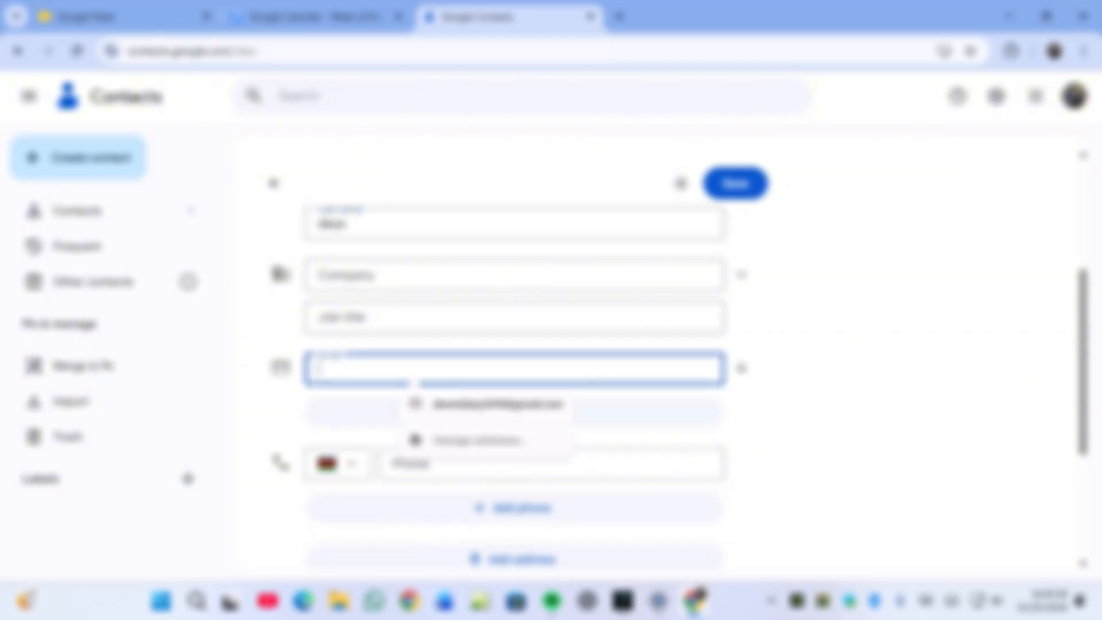
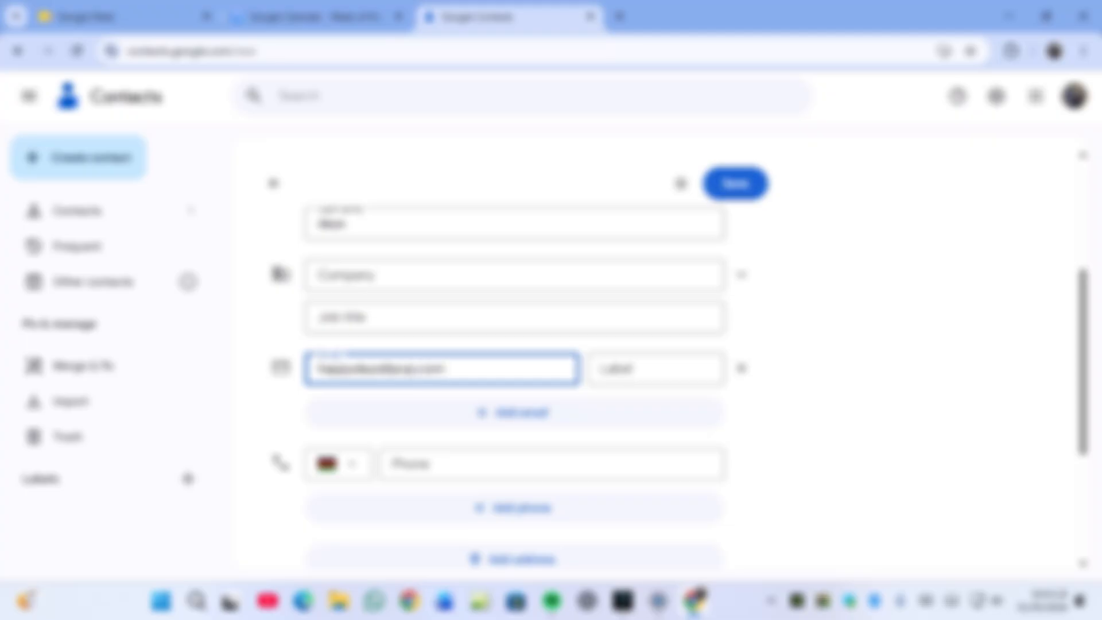
{"action": "left_click", "coordinate": [735, 184]}
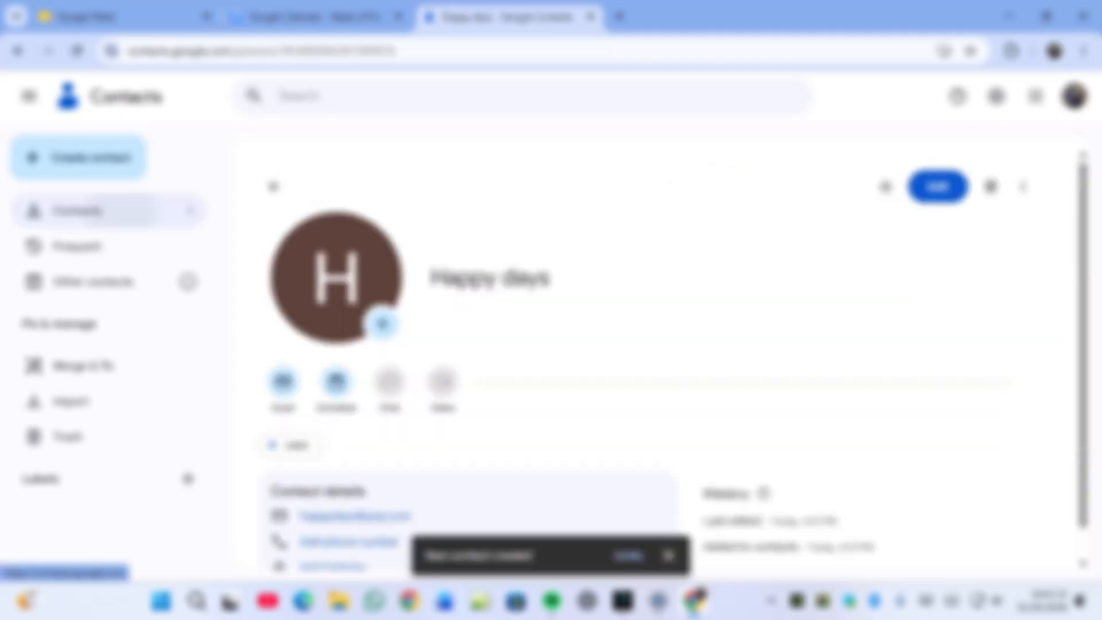
{"action": "left_click", "coordinate": [77, 210]}
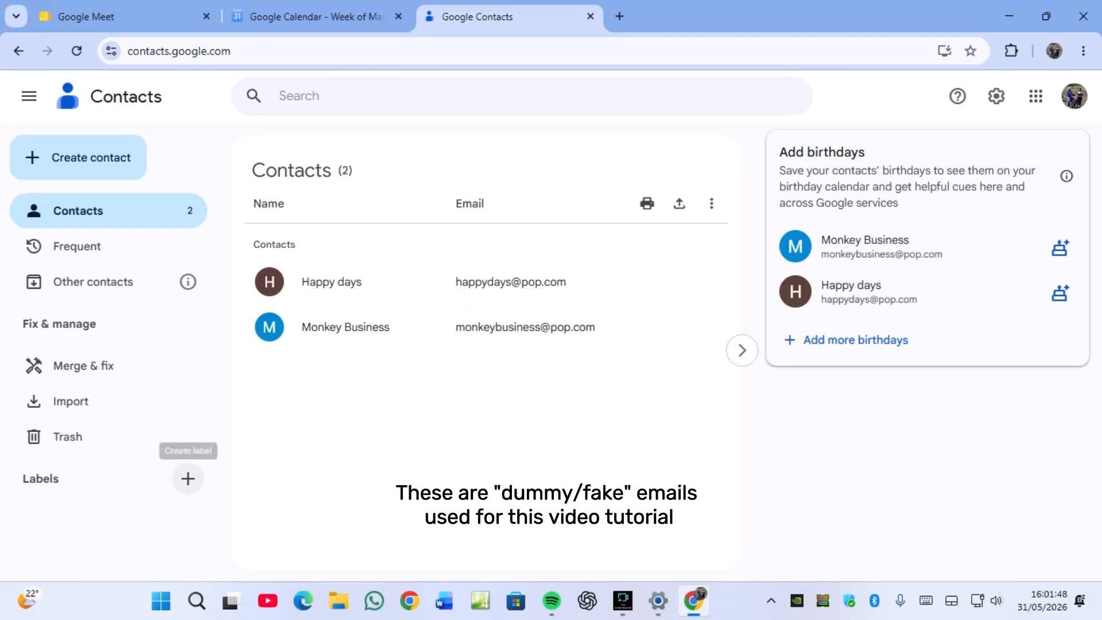
- Create a contact label named 'Participants' and open its empty group
{"action": "left_click", "coordinate": [187, 478]}
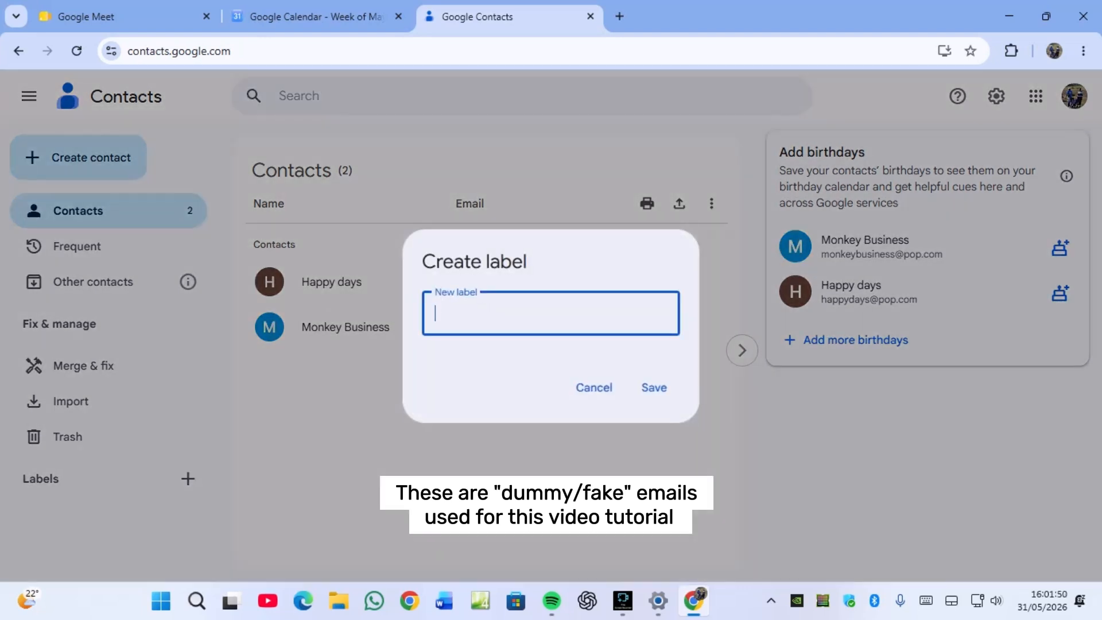
{"action": "type", "text": "Participants"}
{"action": "key", "text": "Return"}
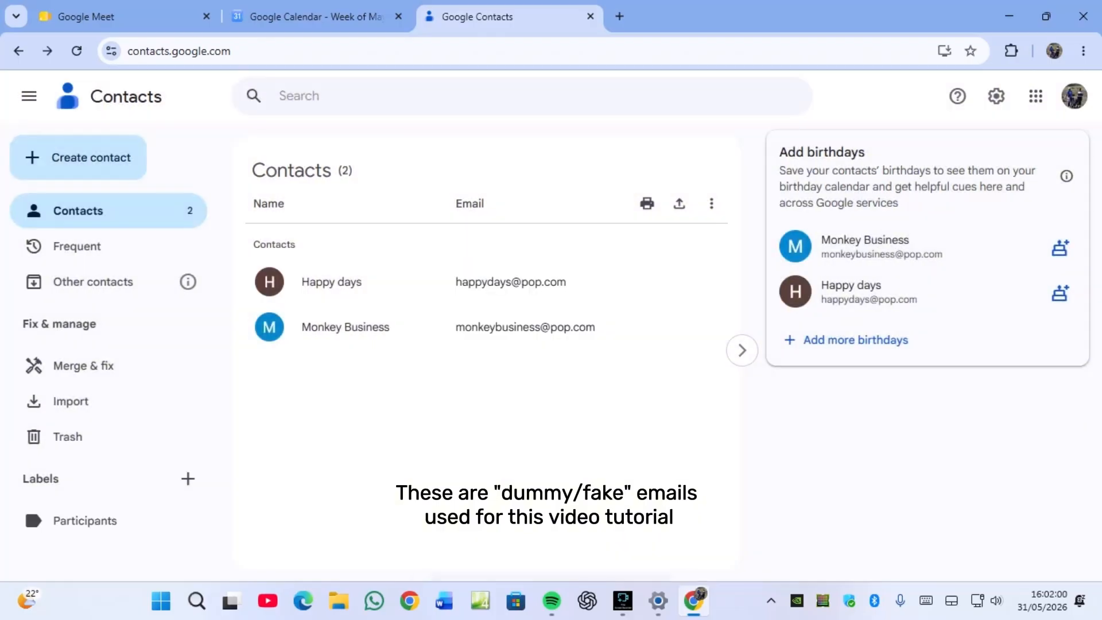
{"action": "left_click", "coordinate": [85, 521]}
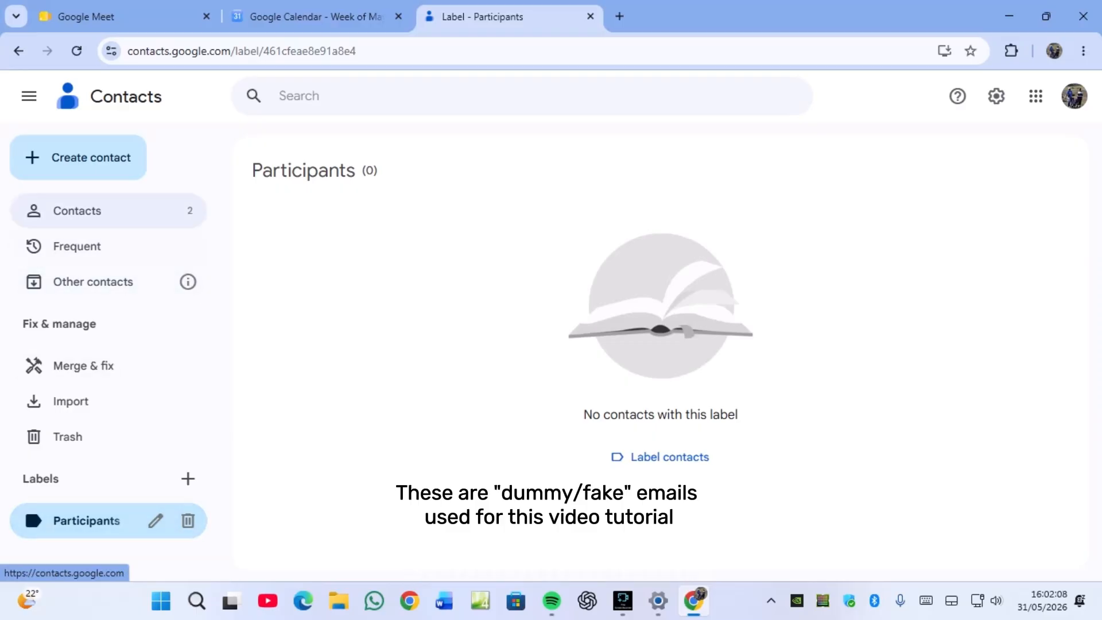
- Apply the Participants label to the first contact
{"action": "left_click", "coordinate": [86, 210]}
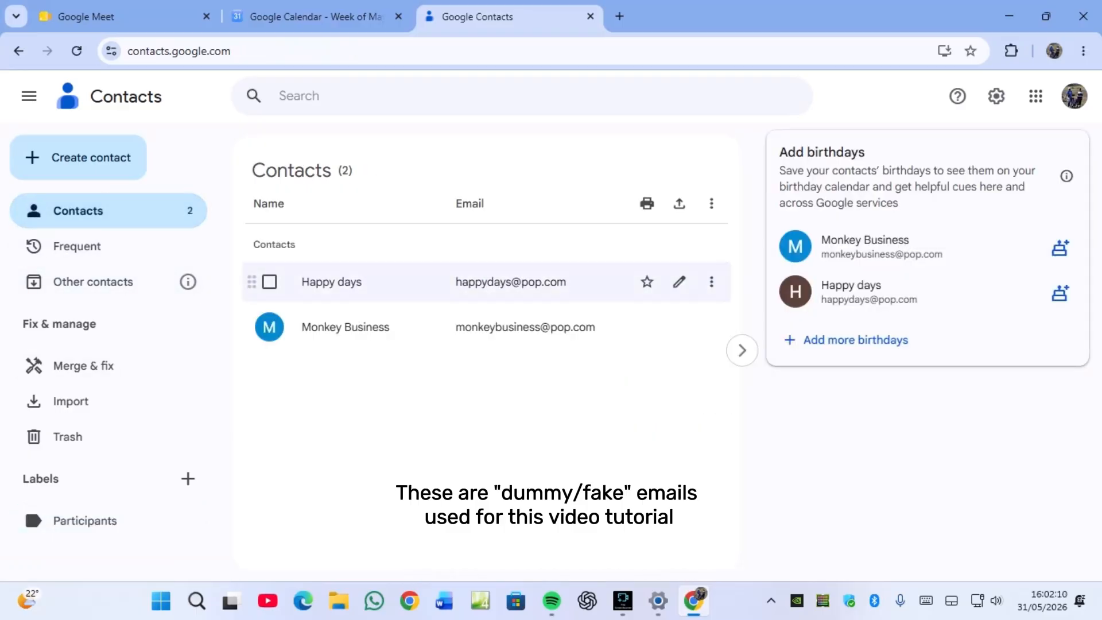
{"action": "left_click", "coordinate": [332, 281]}
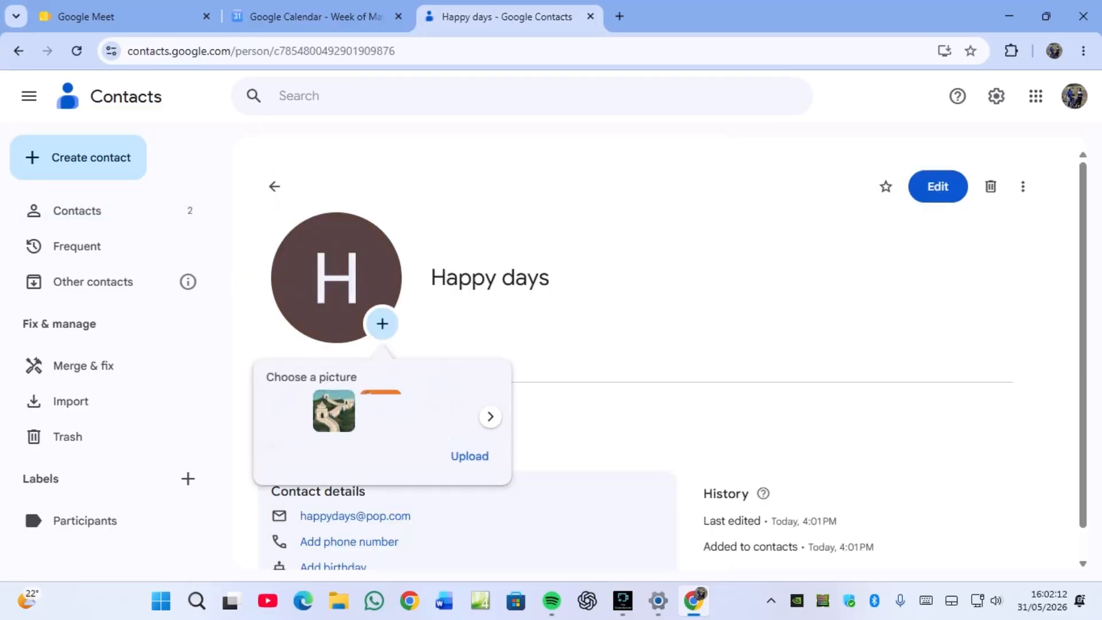
{"action": "scroll", "coordinate": [660, 367], "scroll_direction": "down", "scroll_amount": 2}
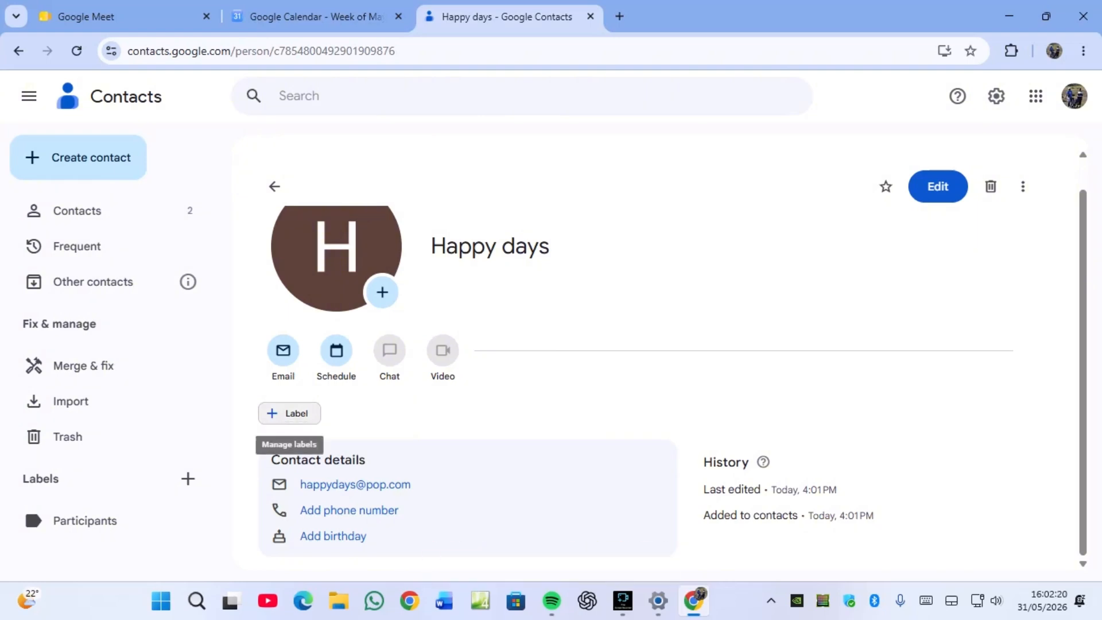
{"action": "left_click", "coordinate": [287, 413]}
{"action": "left_click", "coordinate": [341, 474]}
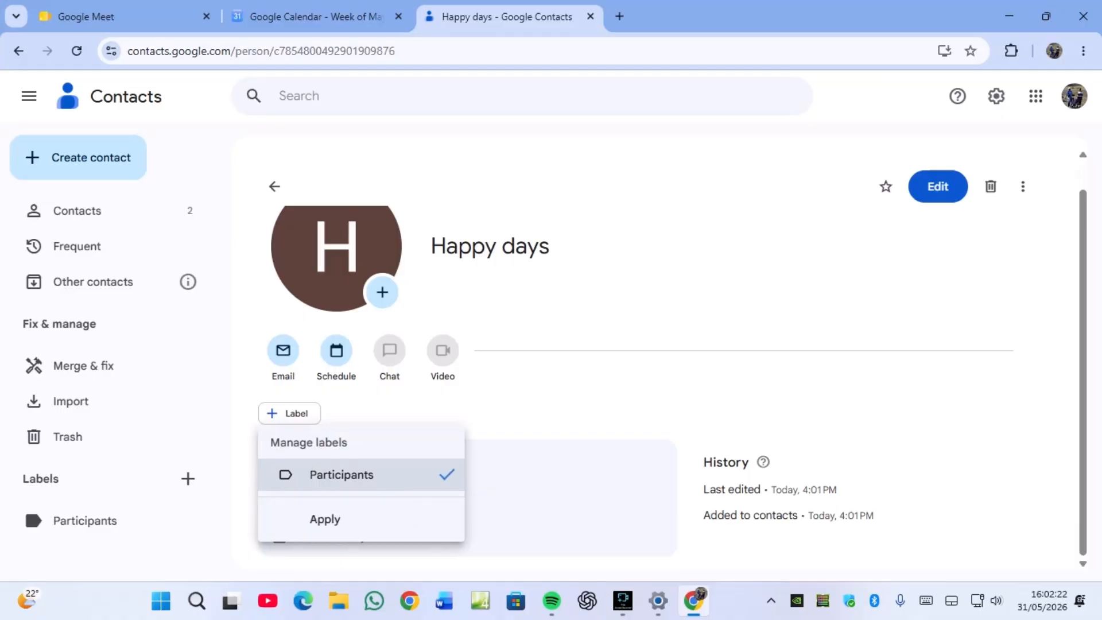
{"action": "left_click", "coordinate": [325, 519]}
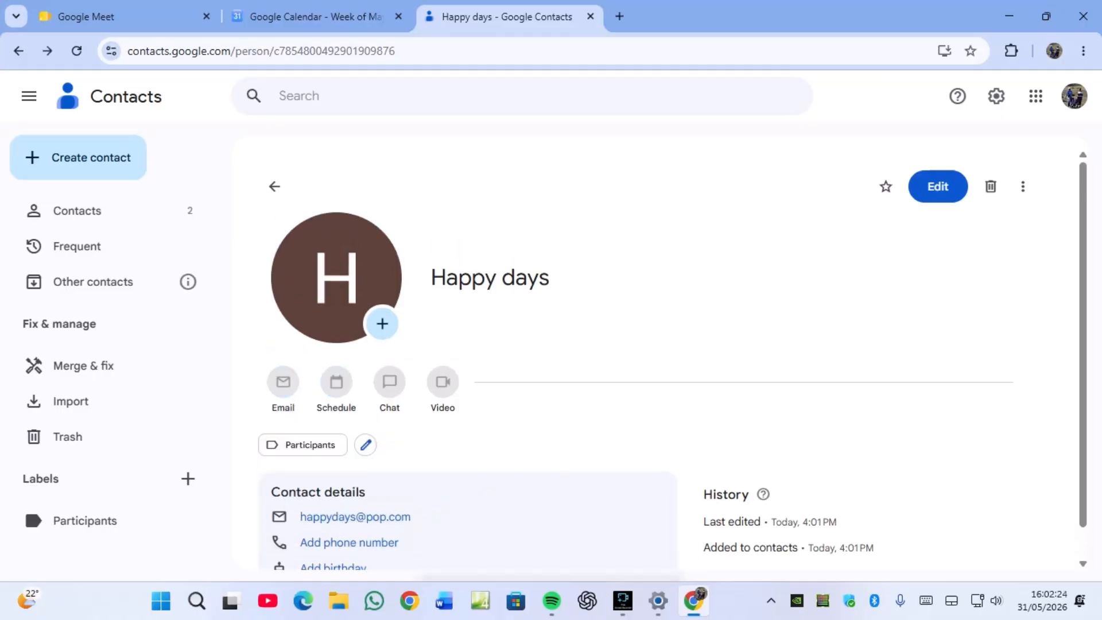
- Apply the Participants label to the second contact and view the Participants group
{"action": "left_click", "coordinate": [77, 211]}
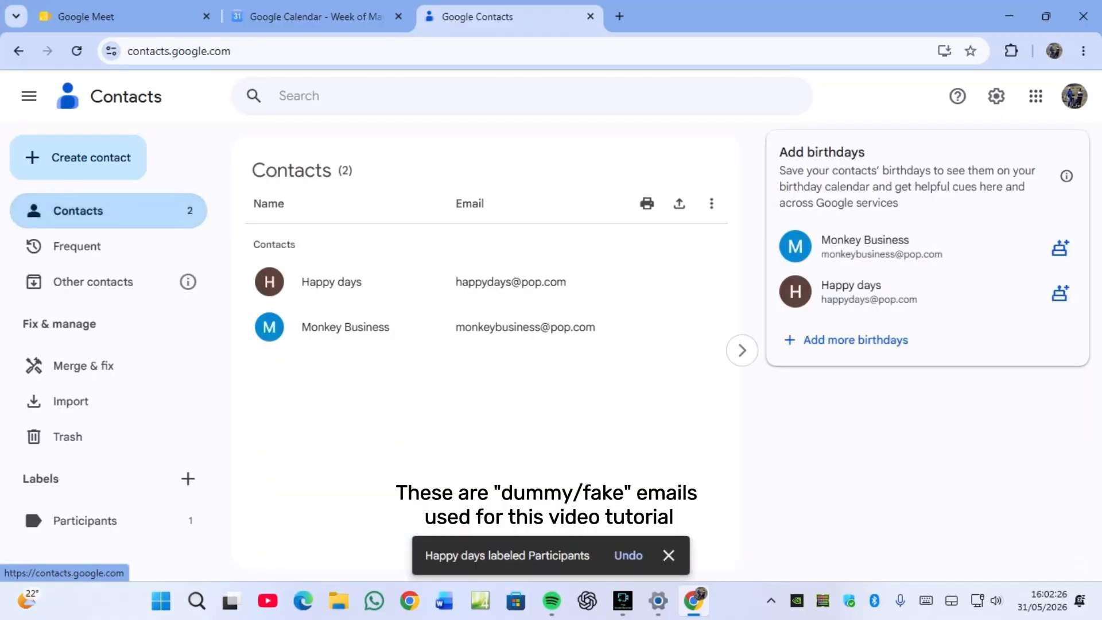
{"action": "left_click", "coordinate": [345, 327]}
{"action": "left_click", "coordinate": [381, 322]}
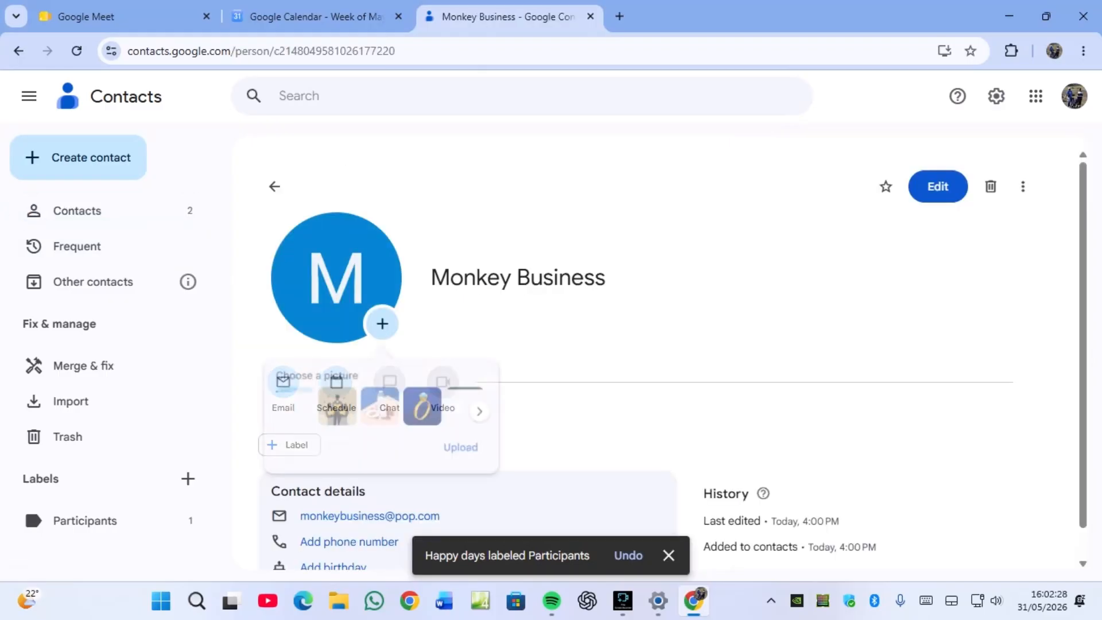
{"action": "scroll", "coordinate": [381, 322], "scroll_direction": "down", "scroll_amount": 1}
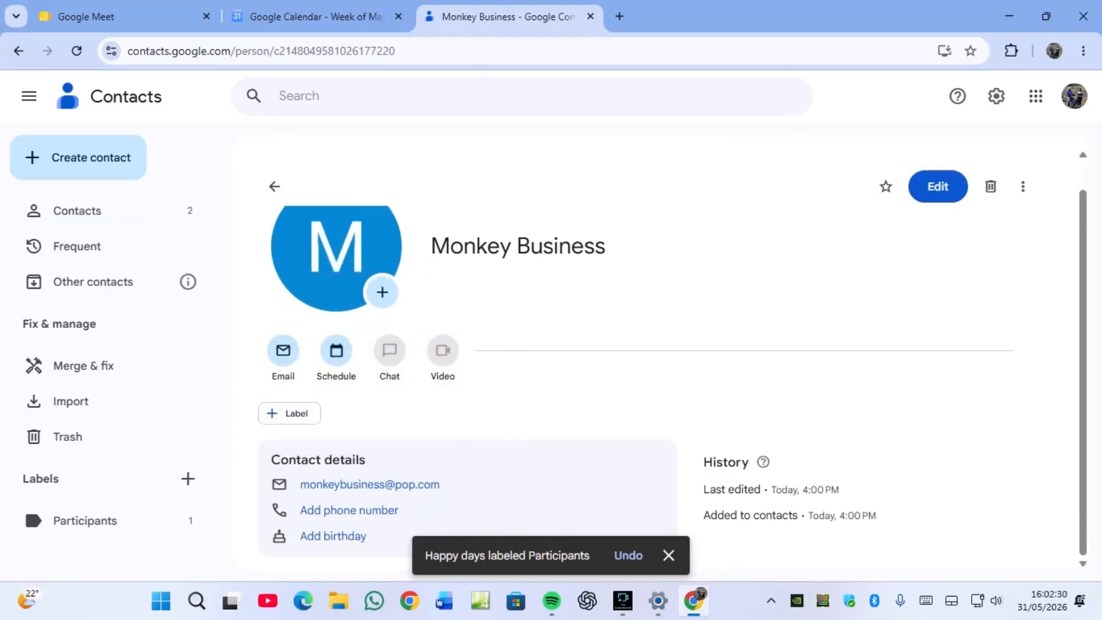
{"action": "left_click", "coordinate": [289, 413]}
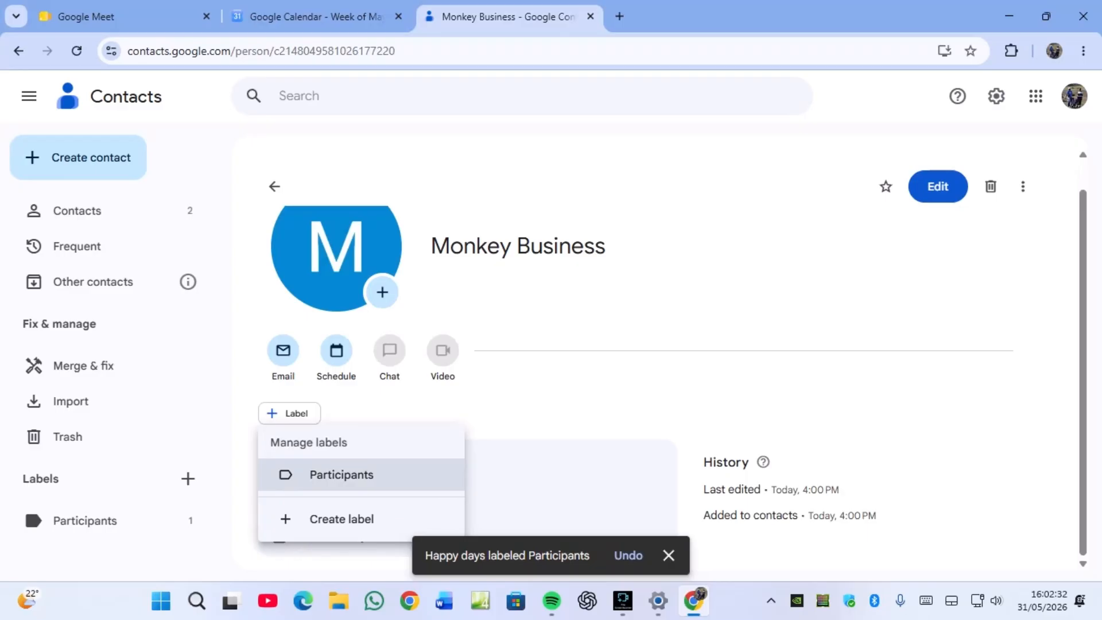
{"action": "left_click", "coordinate": [342, 474]}
{"action": "left_click", "coordinate": [325, 519]}
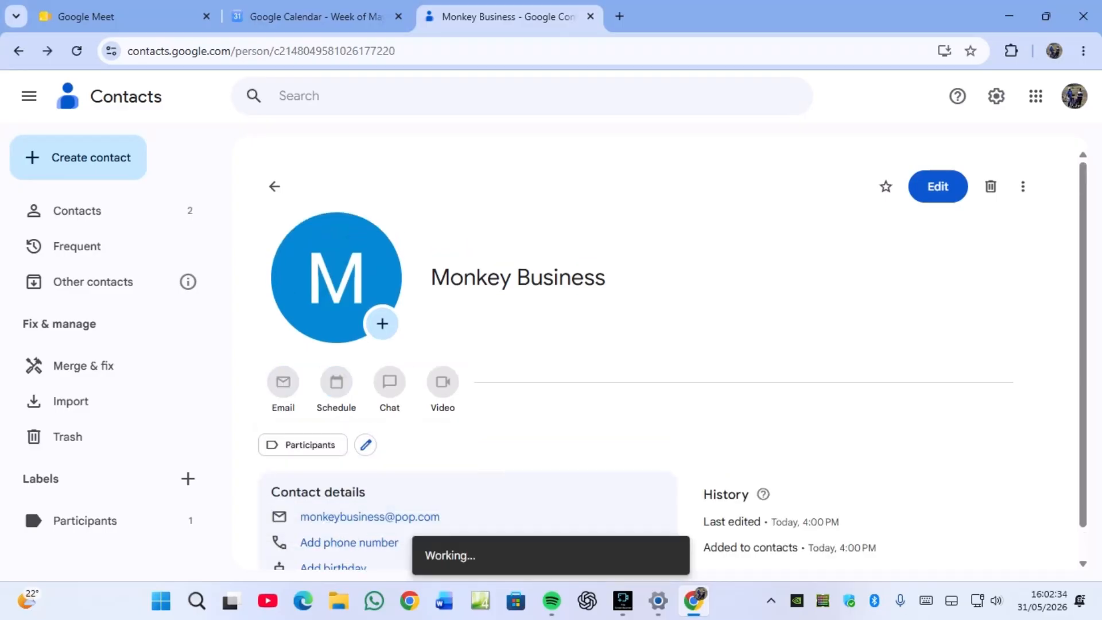
{"action": "left_click", "coordinate": [86, 520]}
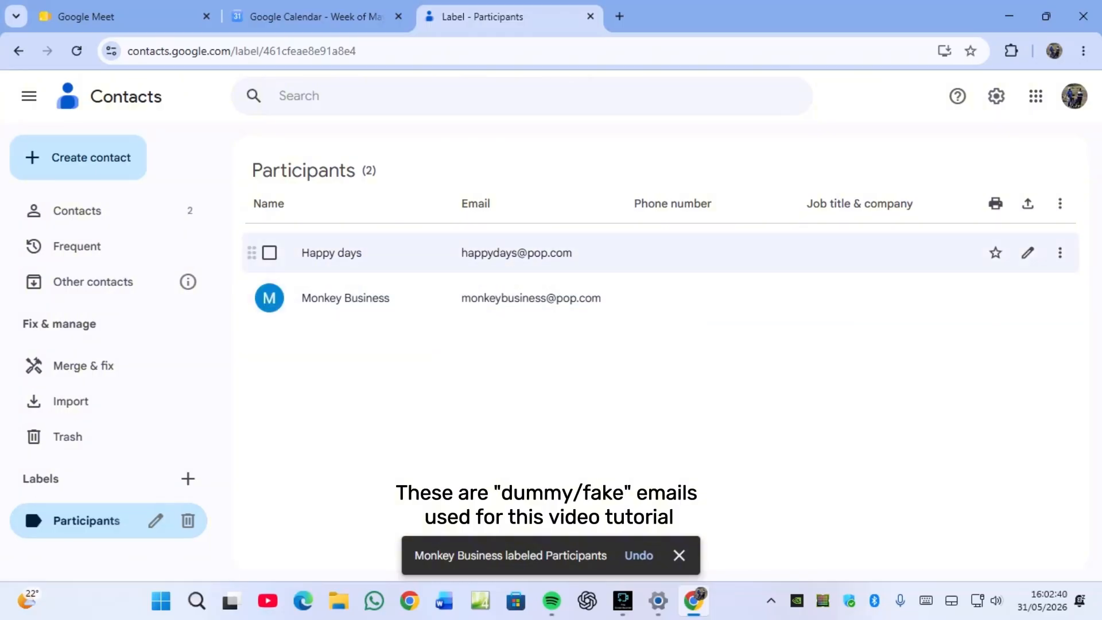
- Open Gmail in a new tab and enter 'par' as the recipient to find the Participants group
{"action": "left_click", "coordinate": [619, 16]}
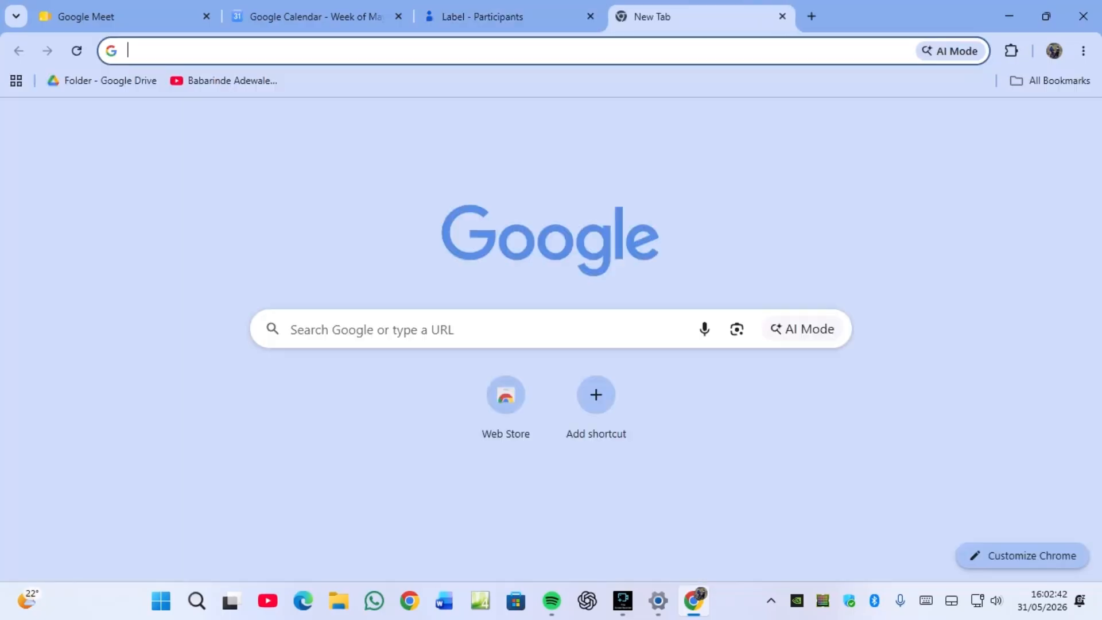
{"action": "left_click", "coordinate": [909, 123]}
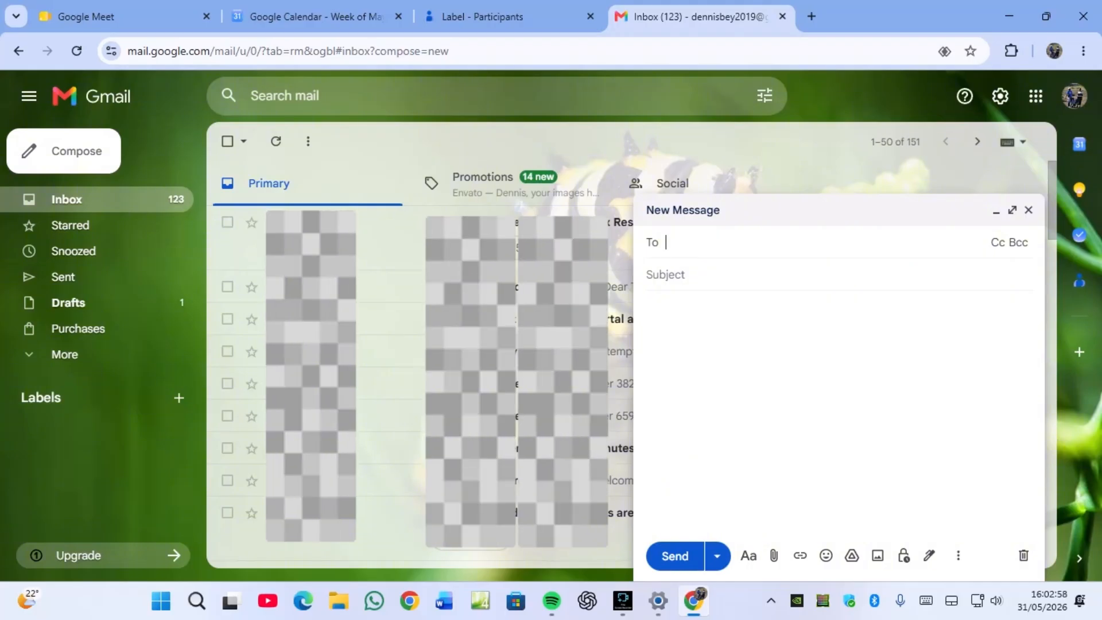
{"action": "type", "text": "par"}
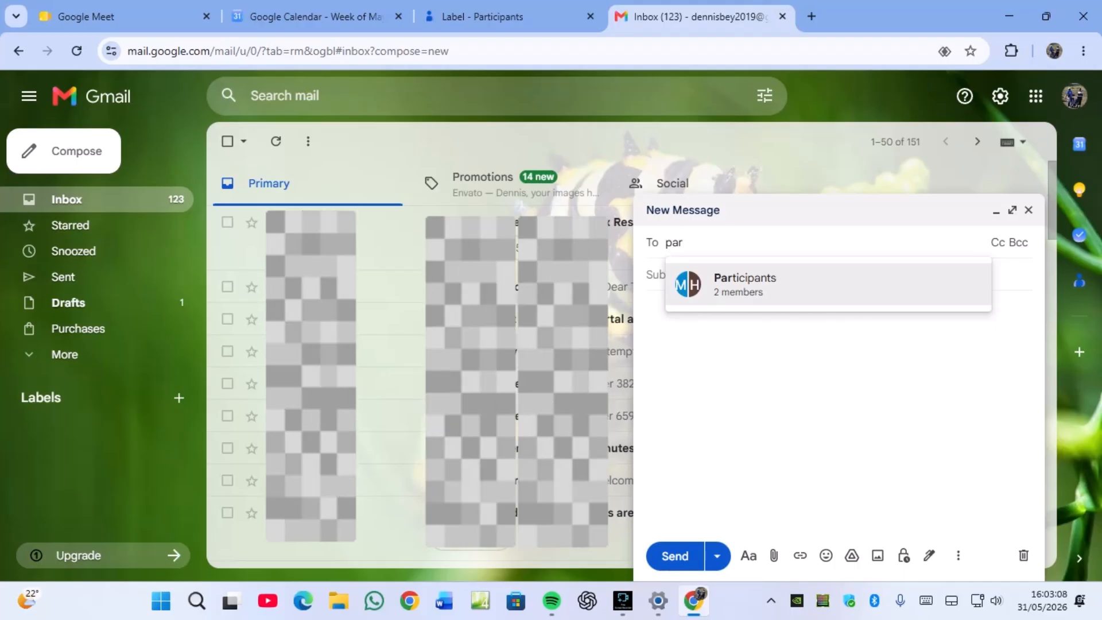
- Address the full-screen draft to the Participants group, covering Monkey Business and Happy days
{"action": "left_click", "coordinate": [996, 211]}
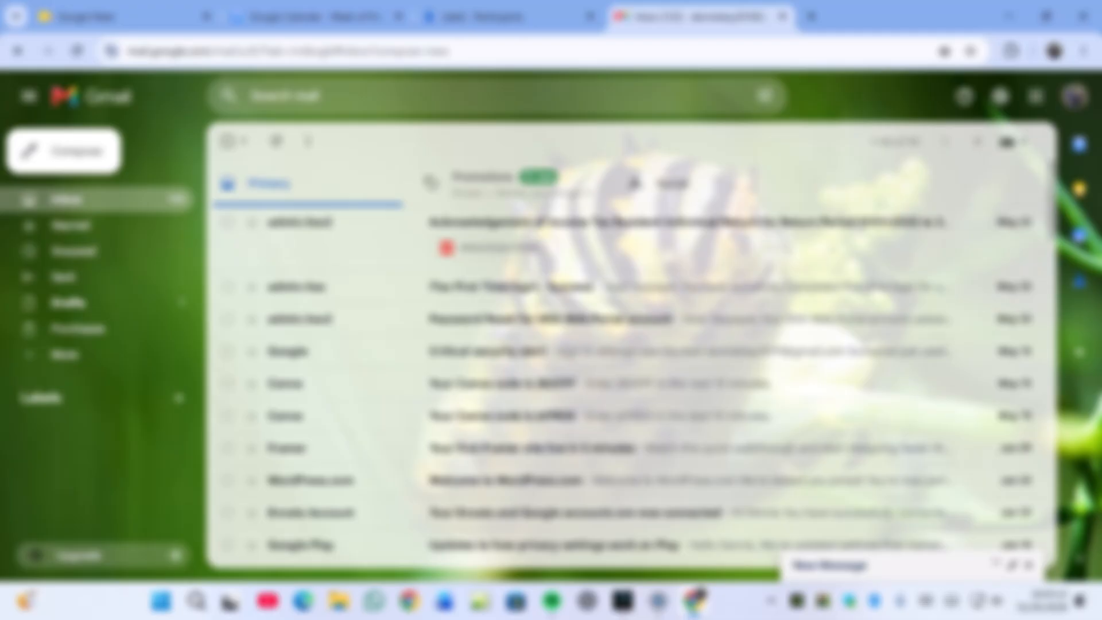
{"action": "left_click", "coordinate": [1012, 566]}
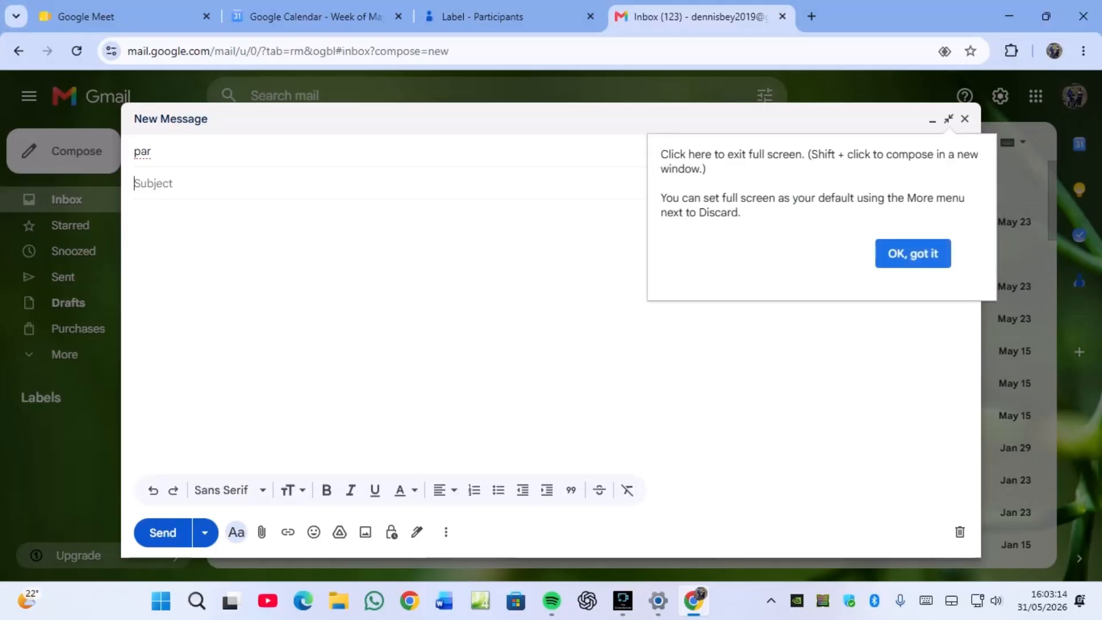
{"action": "left_click", "coordinate": [143, 152]}
{"action": "key", "text": "Return"}
{"action": "left_click", "coordinate": [152, 200]}
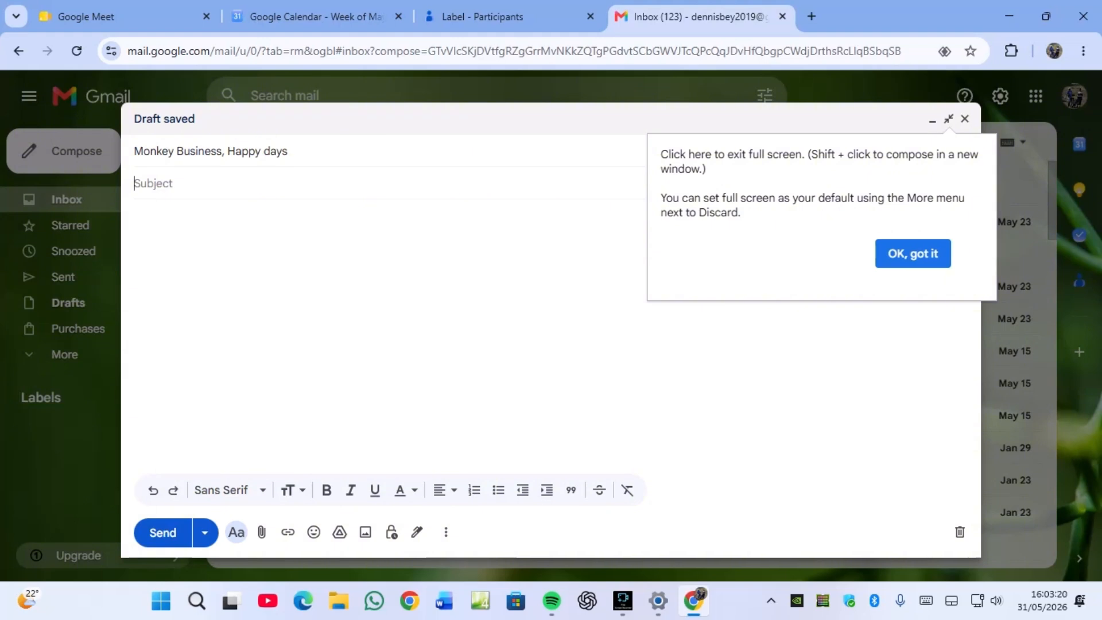
- Give the draft subject 'Training' and body 'Dear participants, please find the URL for our meeting below'
{"action": "type", "text": "Train"}
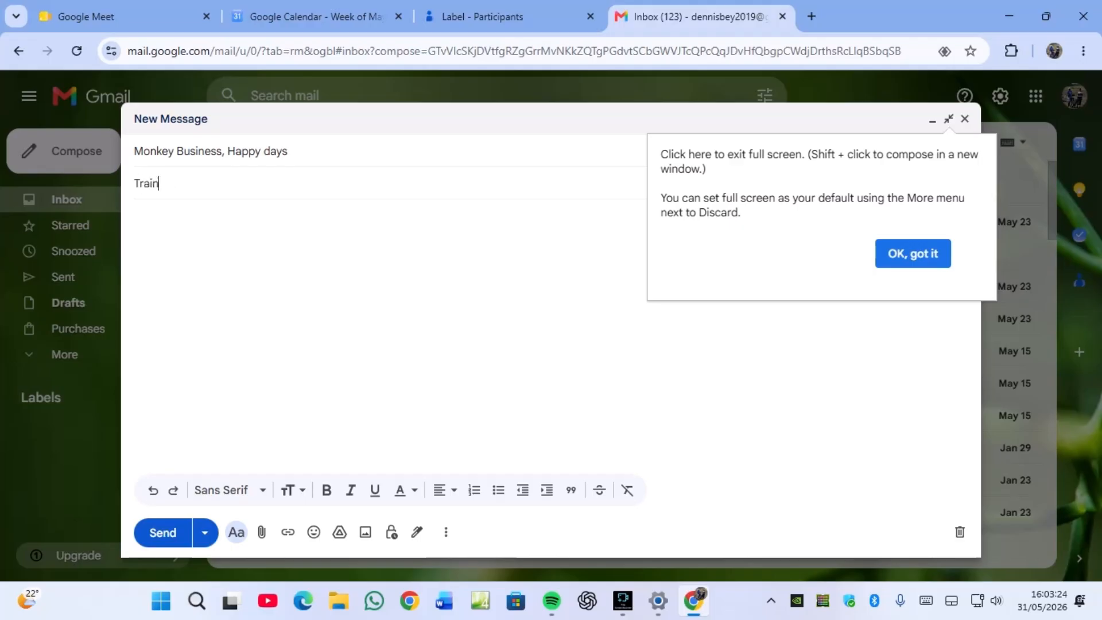
{"action": "type", "text": "ing"}
{"action": "key", "text": "Tab"}
{"action": "type", "text": "De"}
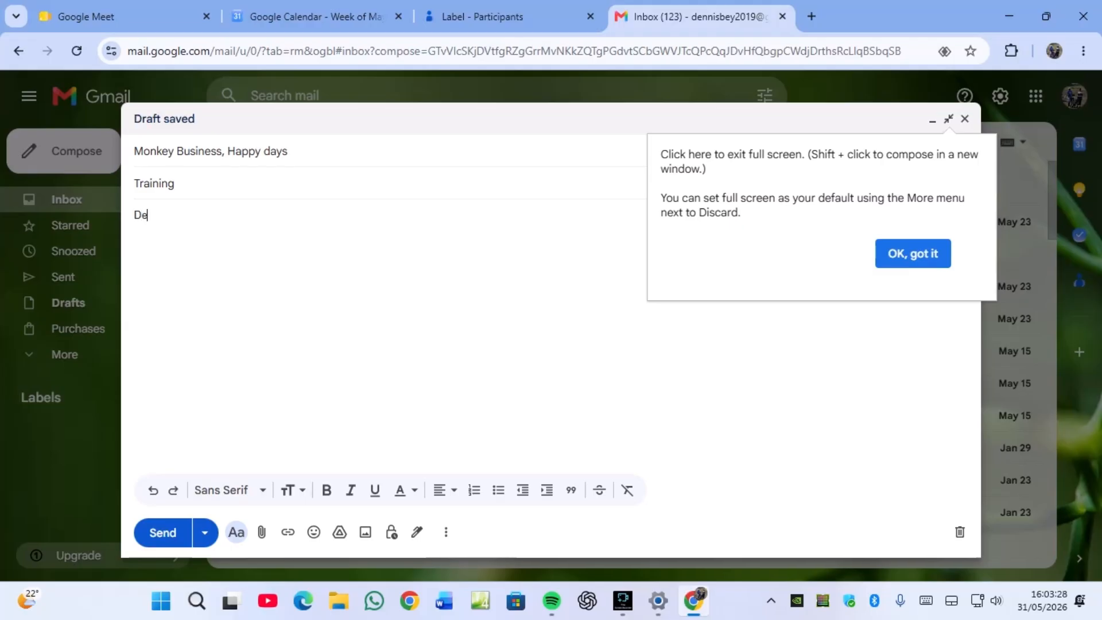
{"action": "type", "text": "ar partic"}
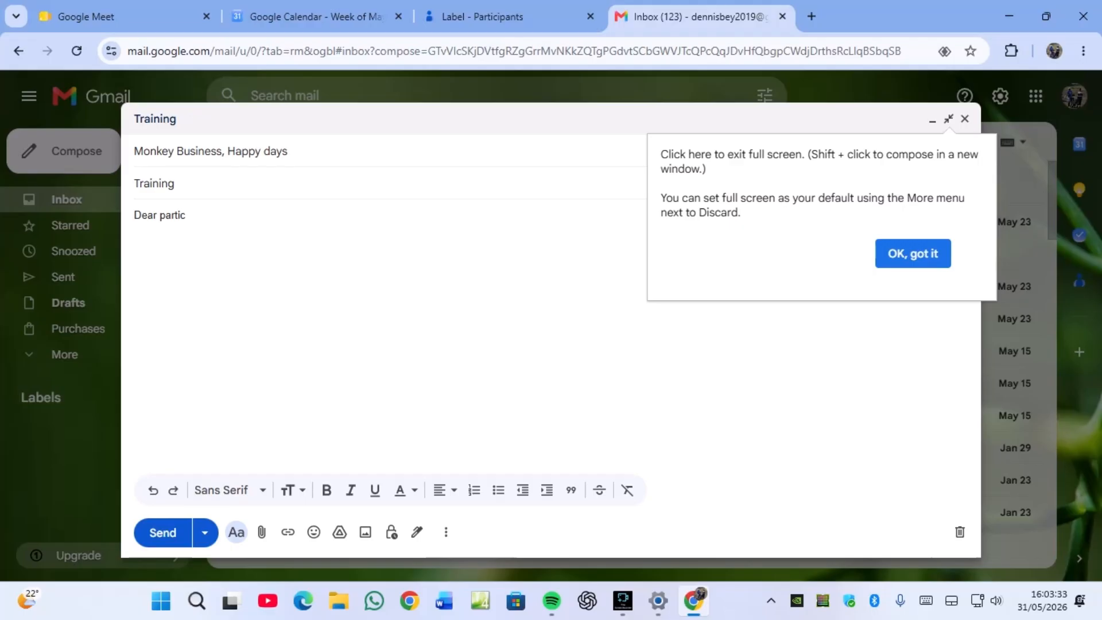
{"action": "type", "text": "ipants"}
{"action": "key", "text": "Return"}
{"action": "key", "text": "Return"}
{"action": "type", "text": "please fi"}
{"action": "type", "text": "nd the "}
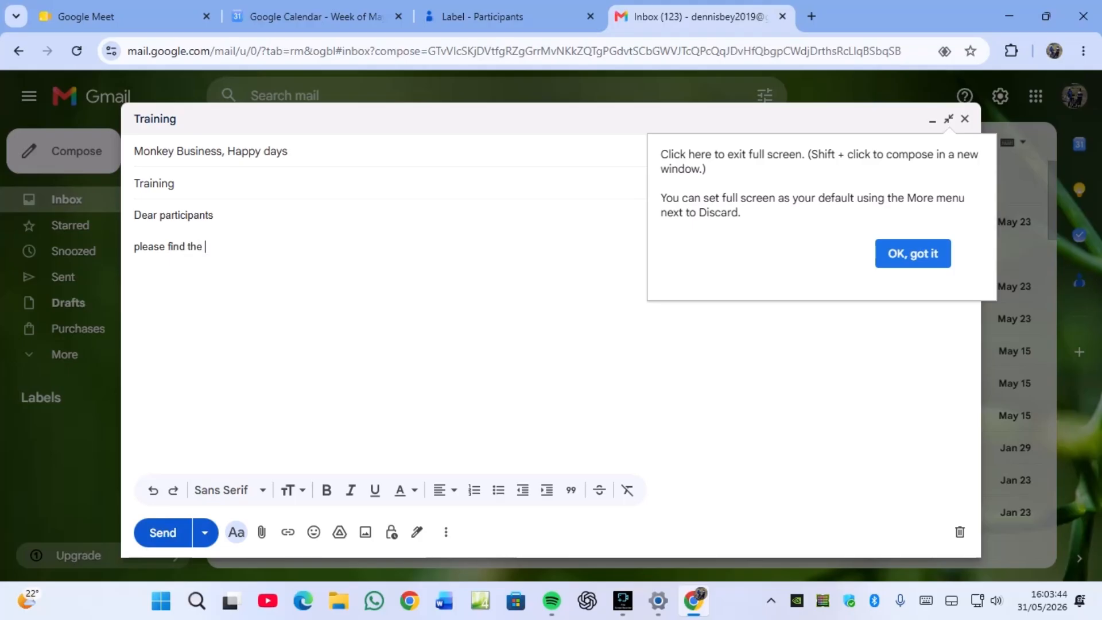
{"action": "type", "text": "URL"}
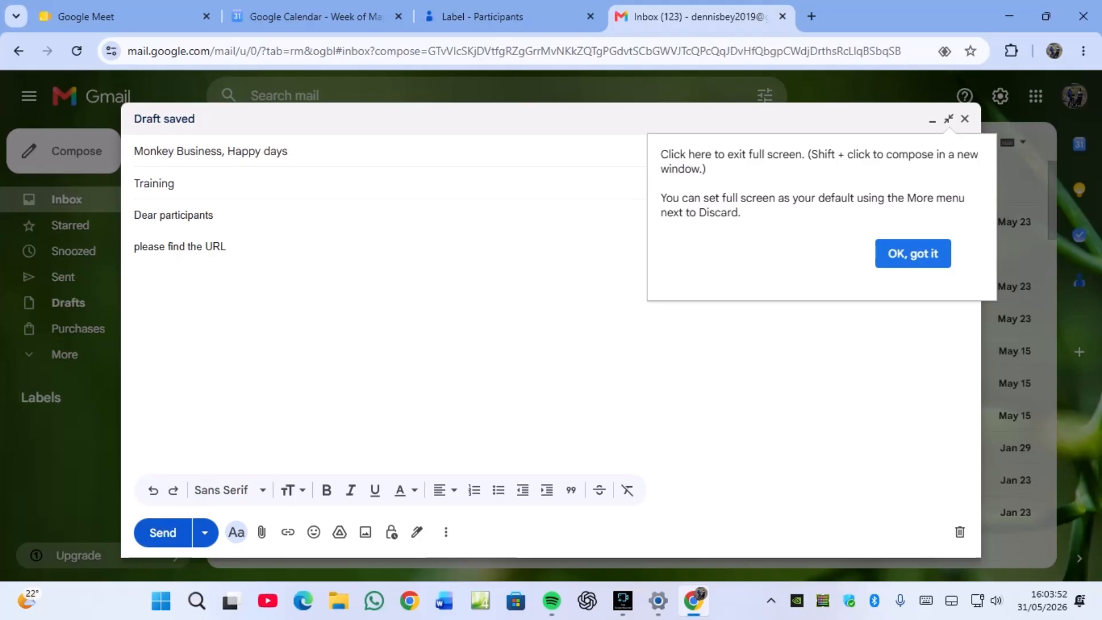
{"action": "type", "text": "for our "}
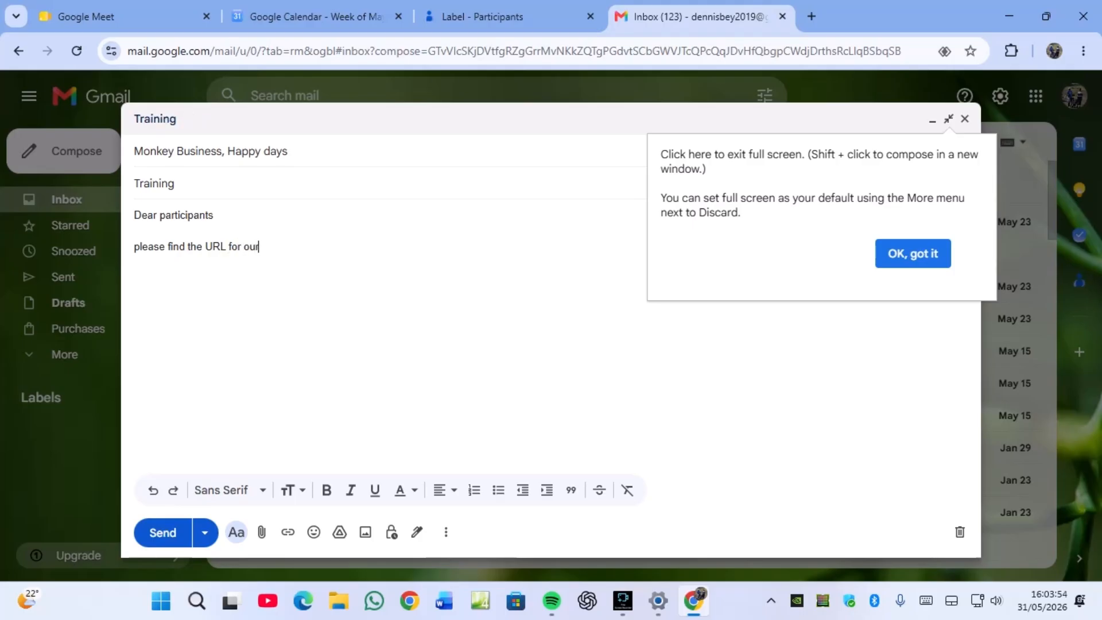
{"action": "type", "text": "meeting below"}
- Copy the Canvas Training Meet link from the Calendar event and return to the draft
{"action": "left_click", "coordinate": [315, 16]}
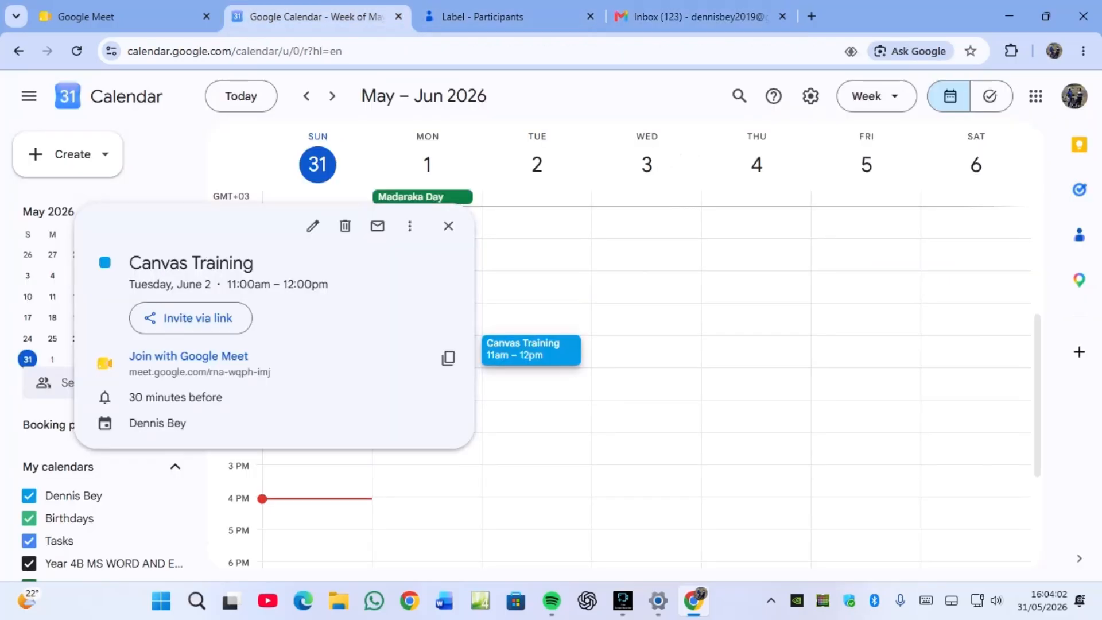
{"action": "left_click", "coordinate": [448, 359]}
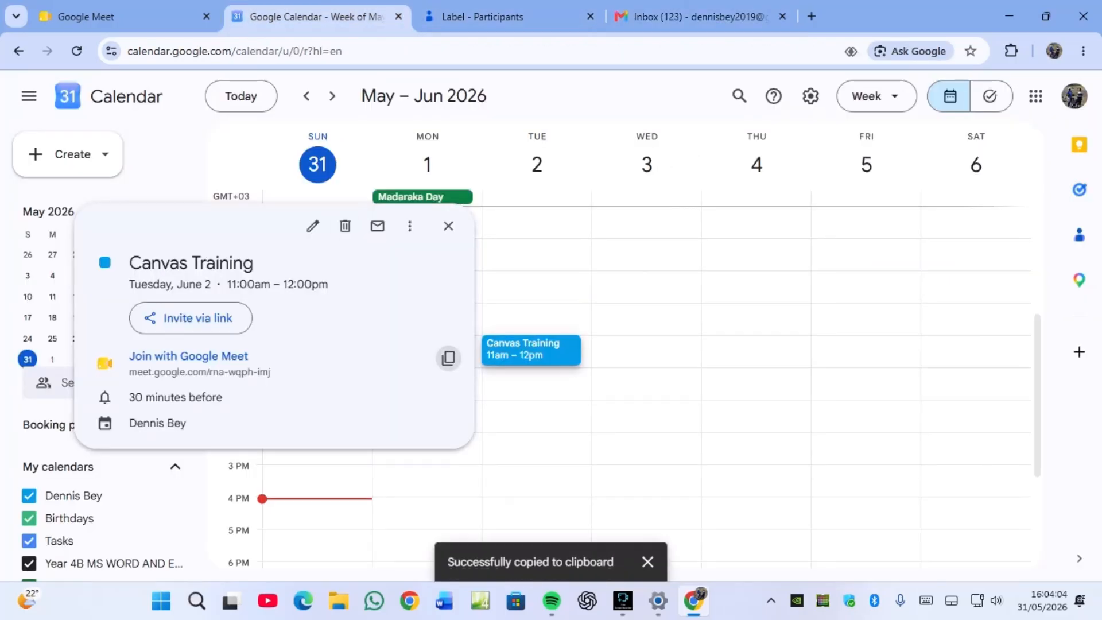
{"action": "left_click", "coordinate": [689, 16]}
- Paste the Canvas Training Meet details, sign off 'Yours Sincerely', sender's name, 'Trainer', and send
{"action": "key", "text": "Return"}
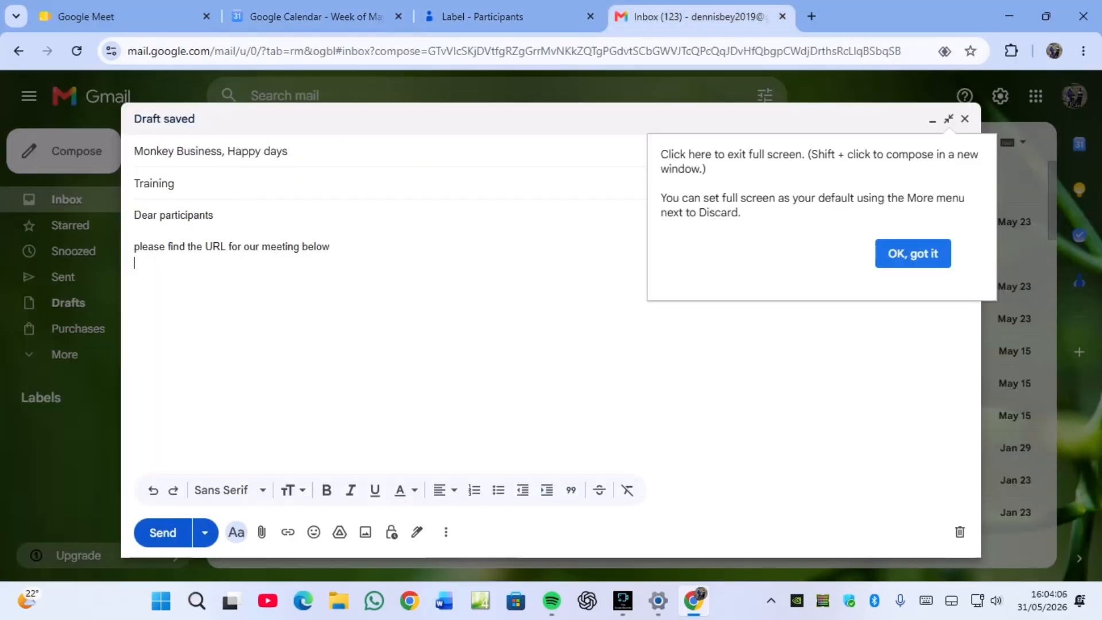
{"action": "key", "text": "ctrl+v"}
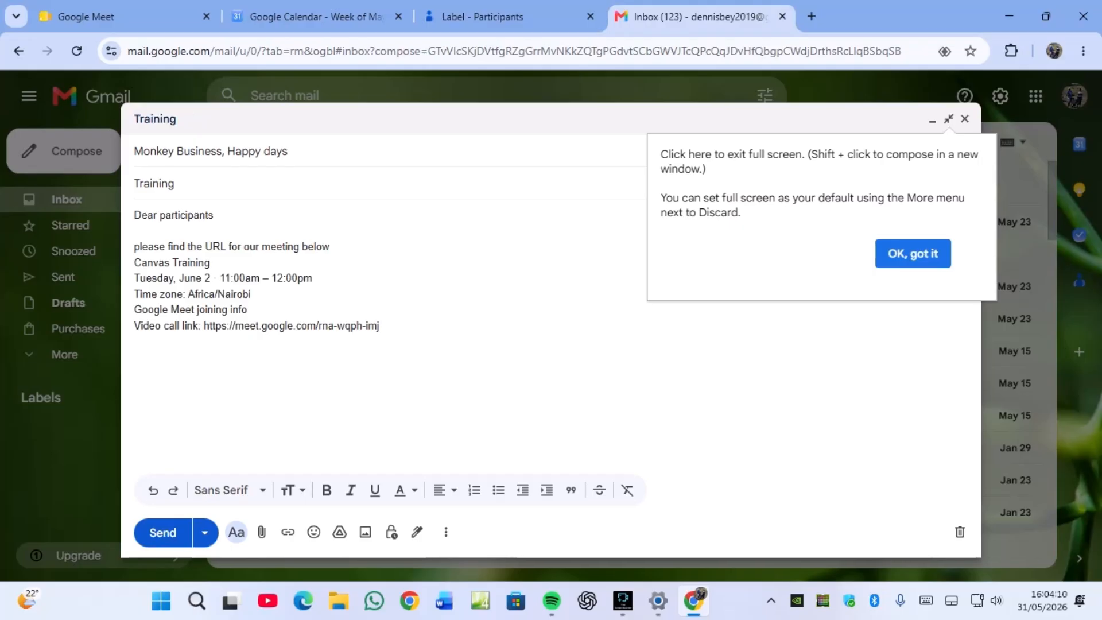
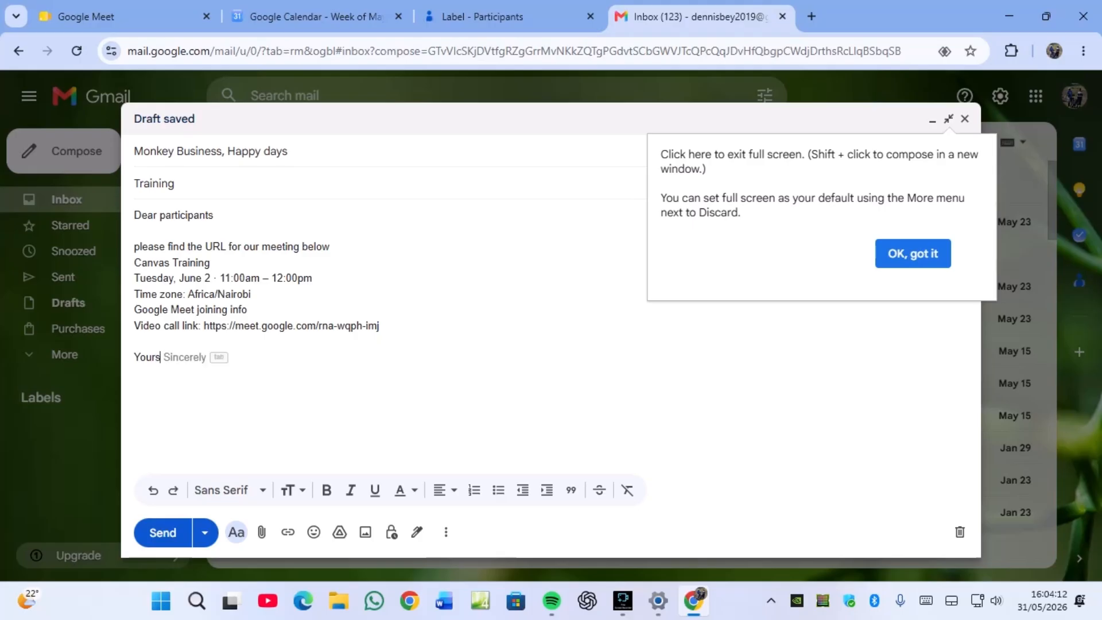
{"action": "key", "text": "Tab"}
{"action": "key", "text": "Return"}
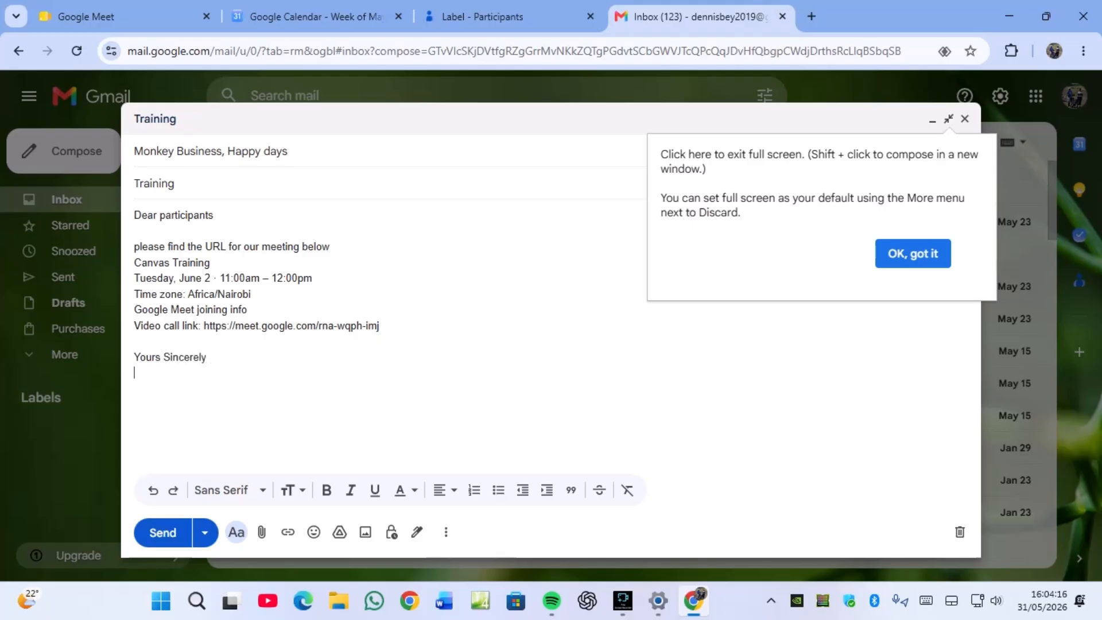
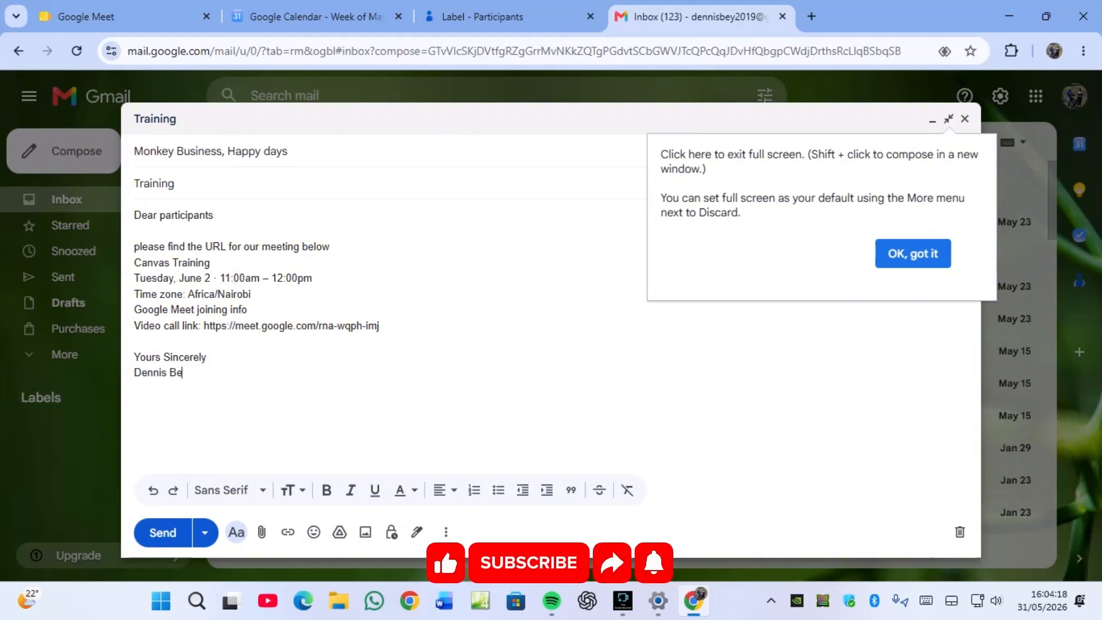
{"action": "key", "text": "Return"}
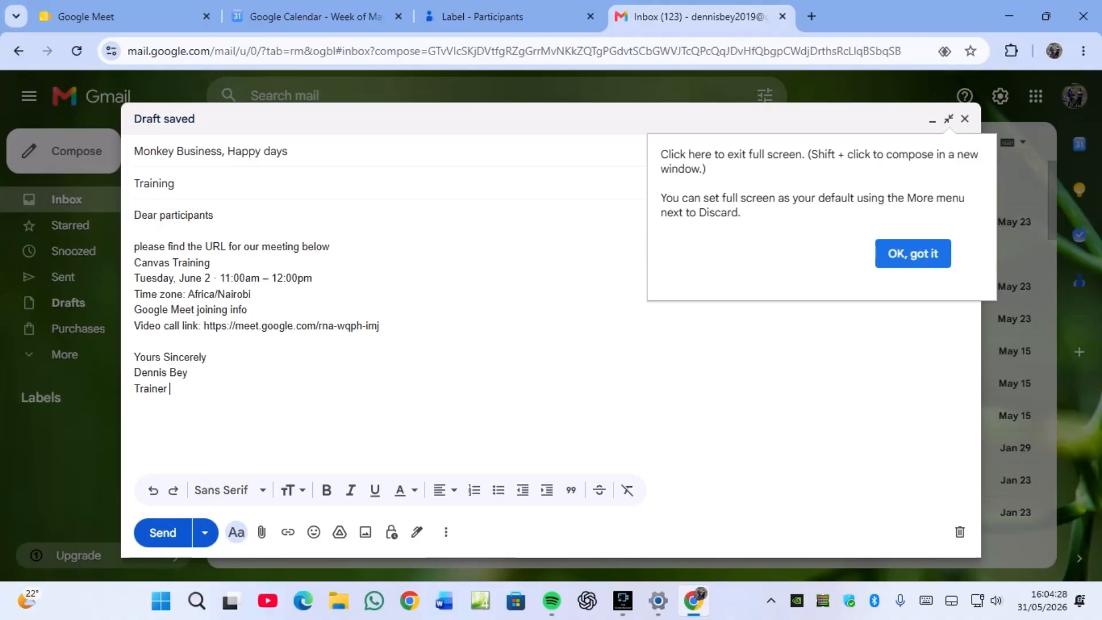
{"action": "left_click", "coordinate": [162, 532]}
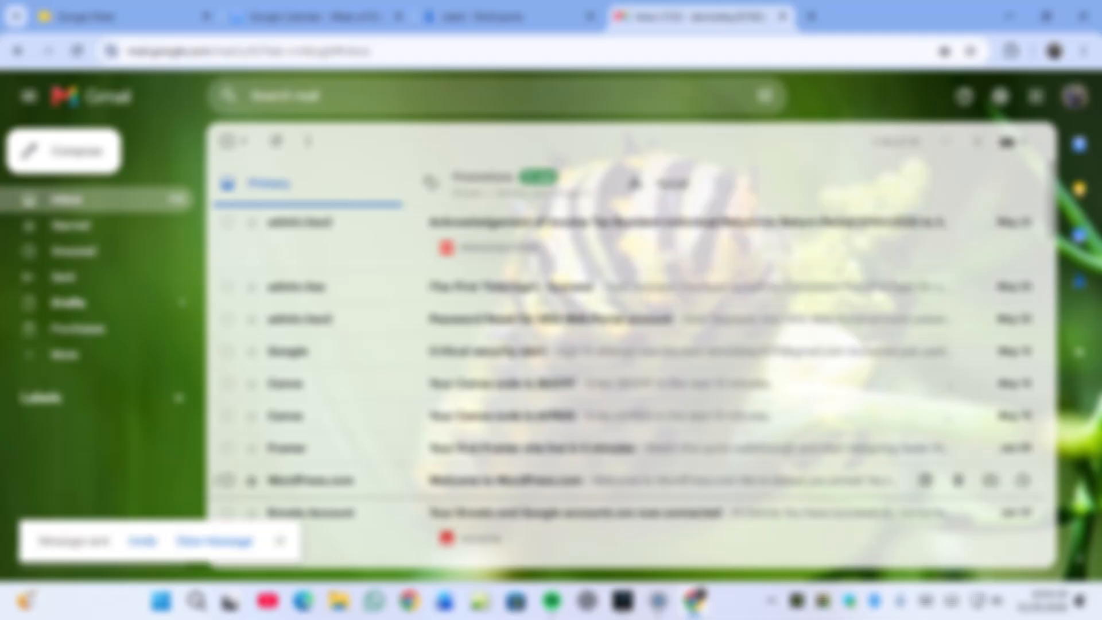